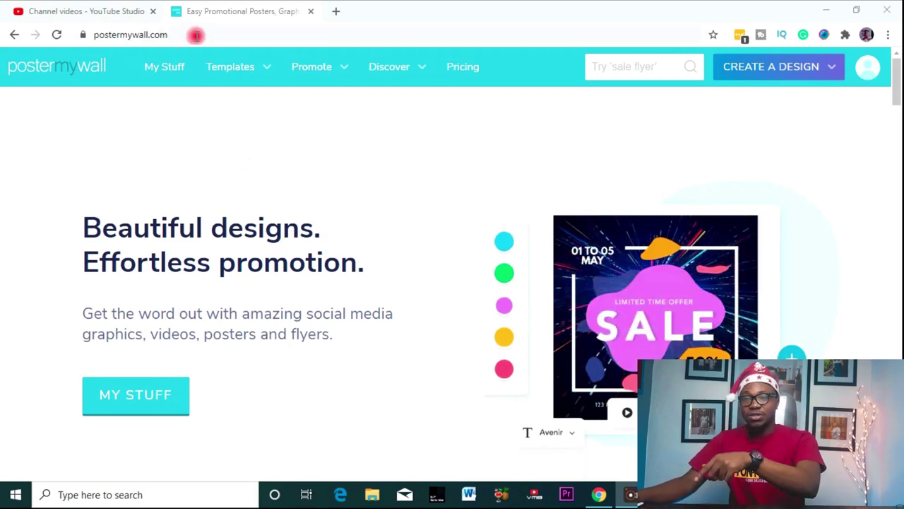
# Step: Highlight the site's web address, then scroll around the PosterMyWall homepage
pyautogui.moveTo(190, 34); pyautogui.dragTo(141, 38)
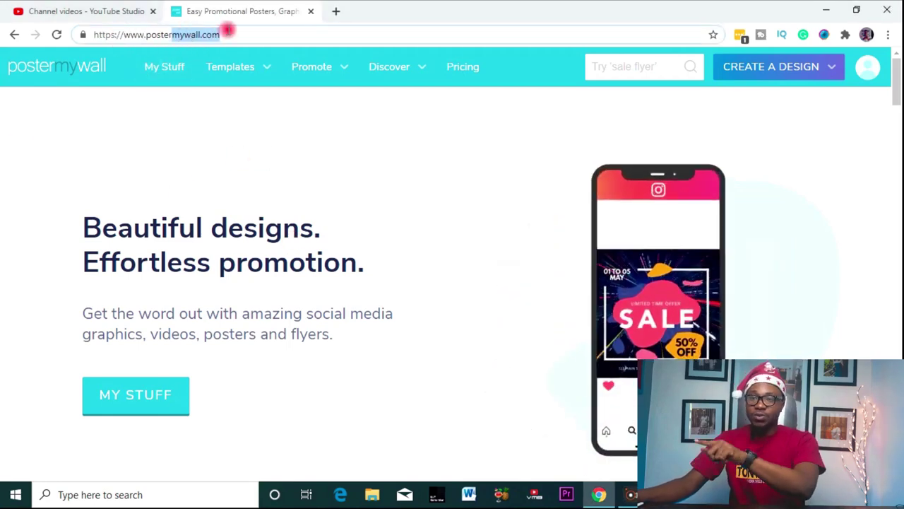
pyautogui.click(88, 219)
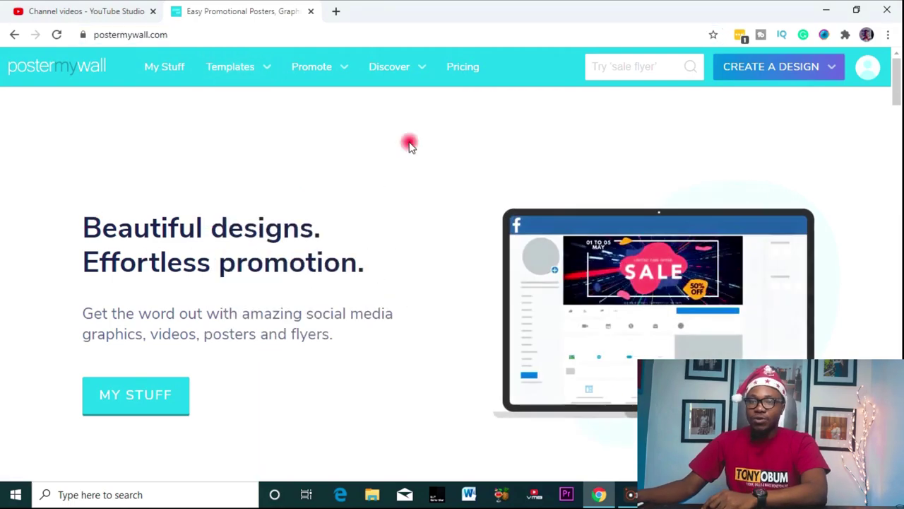
pyautogui.scroll(-4, 586, 281)
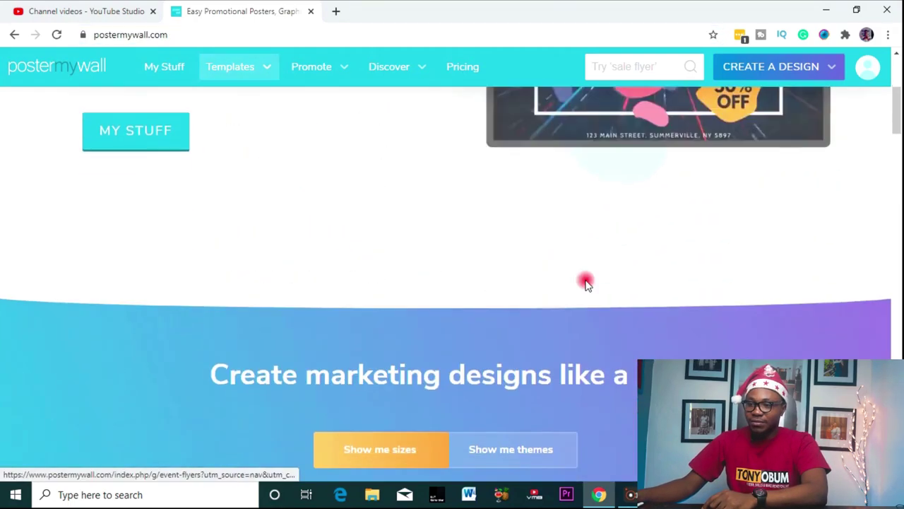
pyautogui.scroll(-15, 531, 279)
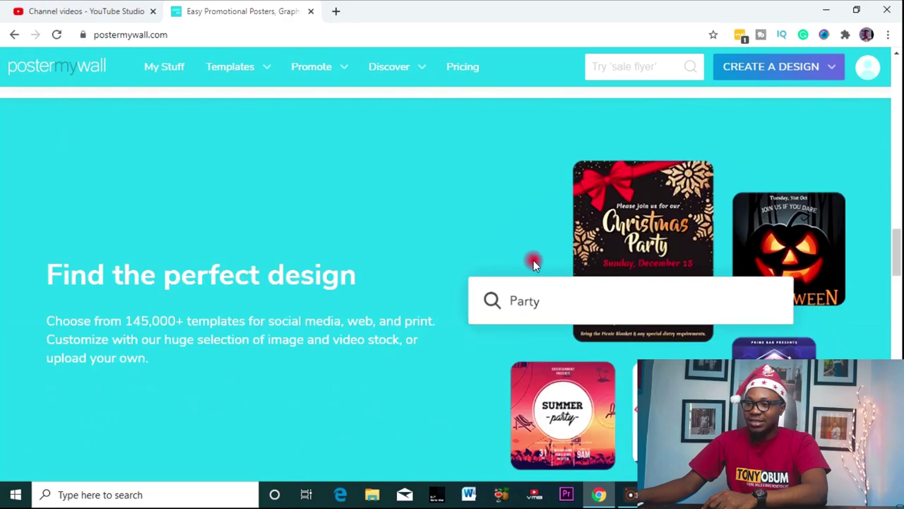
pyautogui.scroll(-20, 536, 260)
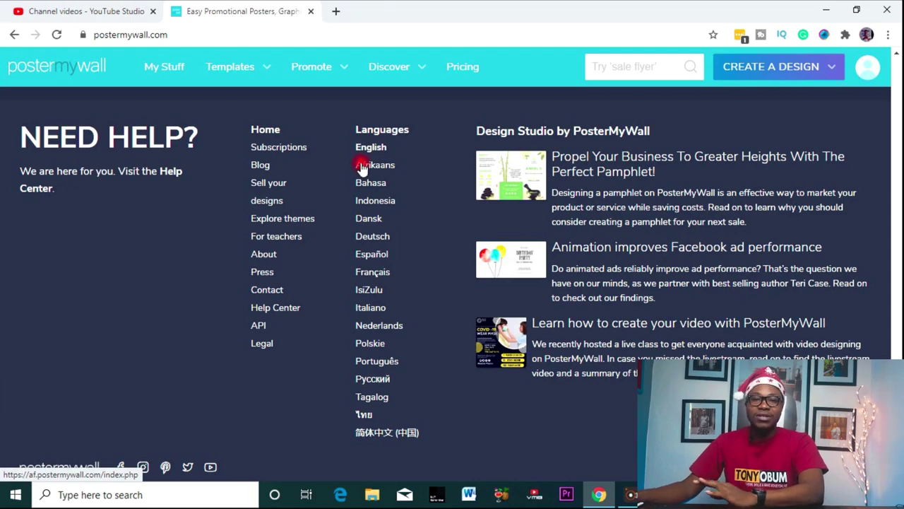
pyautogui.scroll(4, 626, 236)
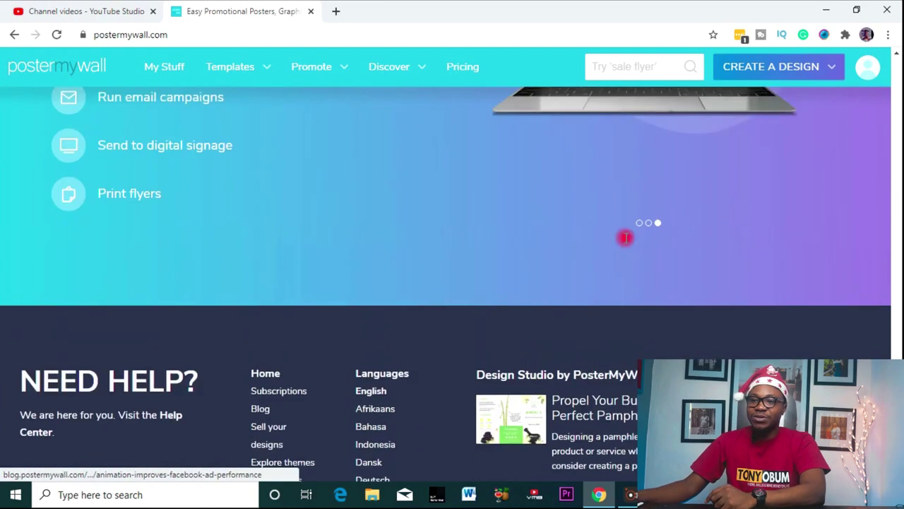
pyautogui.scroll(-4, 624, 235)
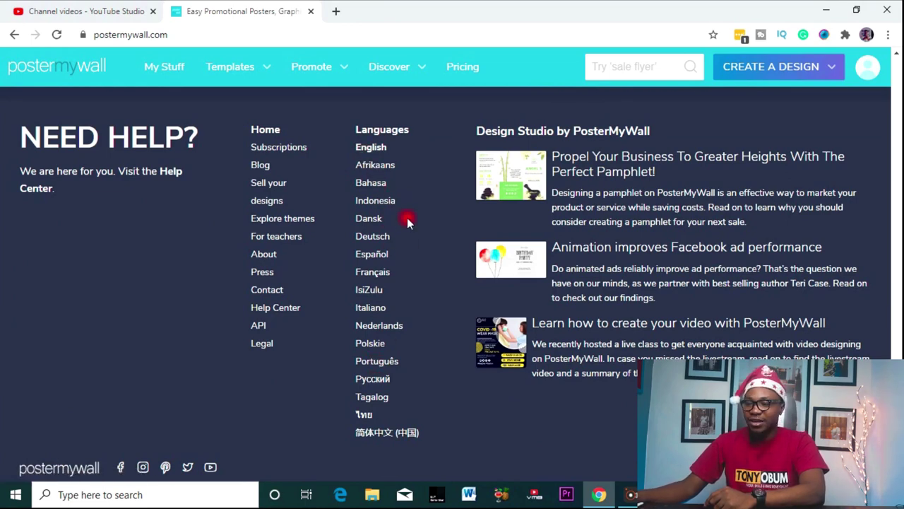
pyautogui.scroll(15, 406, 218)
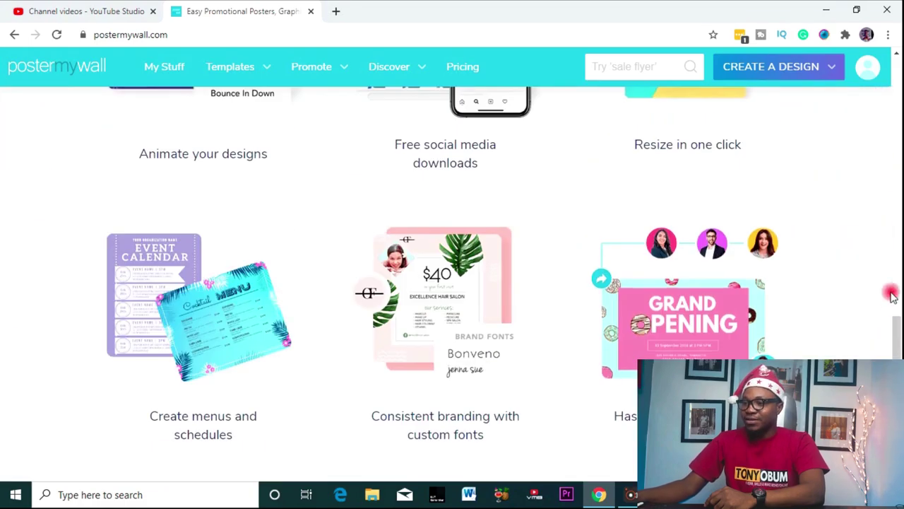
pyautogui.moveTo(896, 334); pyautogui.dragTo(897, 68)
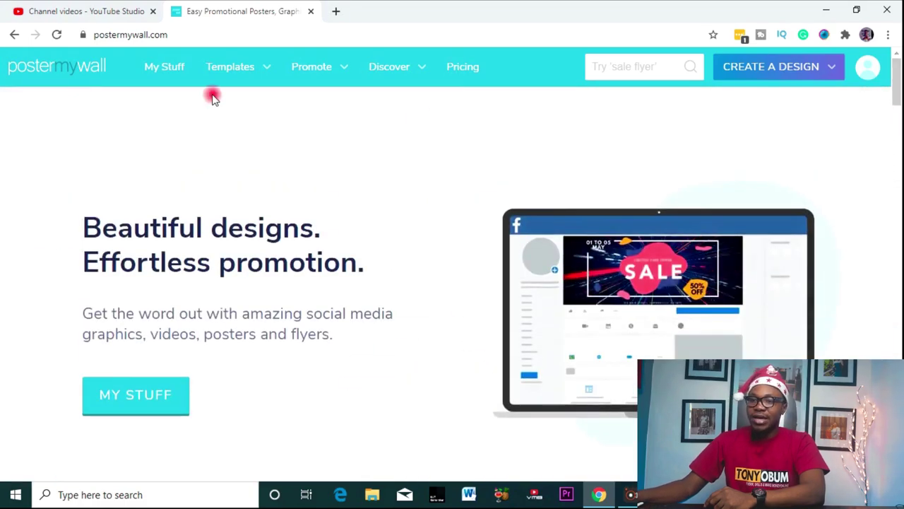
pyautogui.moveTo(275, 78)
pyautogui.moveTo(317, 80)
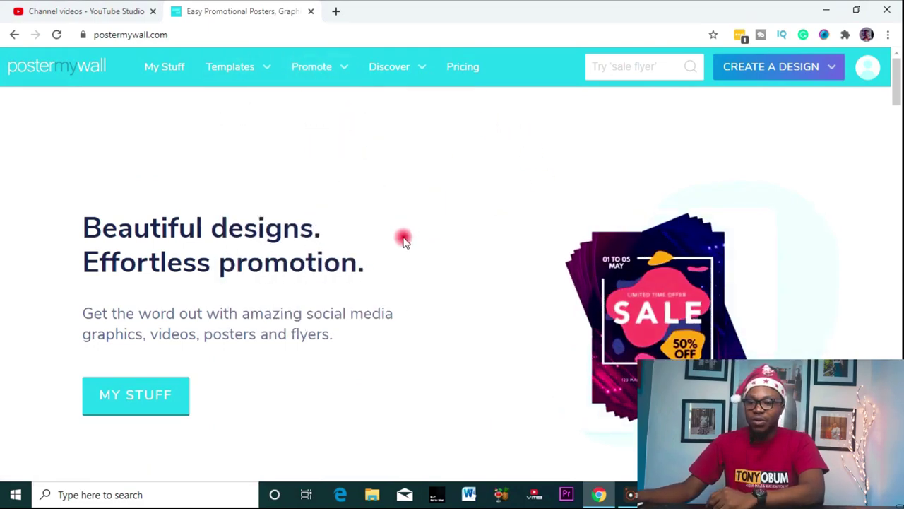
pyautogui.scroll(-8, 395, 237)
pyautogui.scroll(-8, 389, 237)
pyautogui.scroll(7, 389, 228)
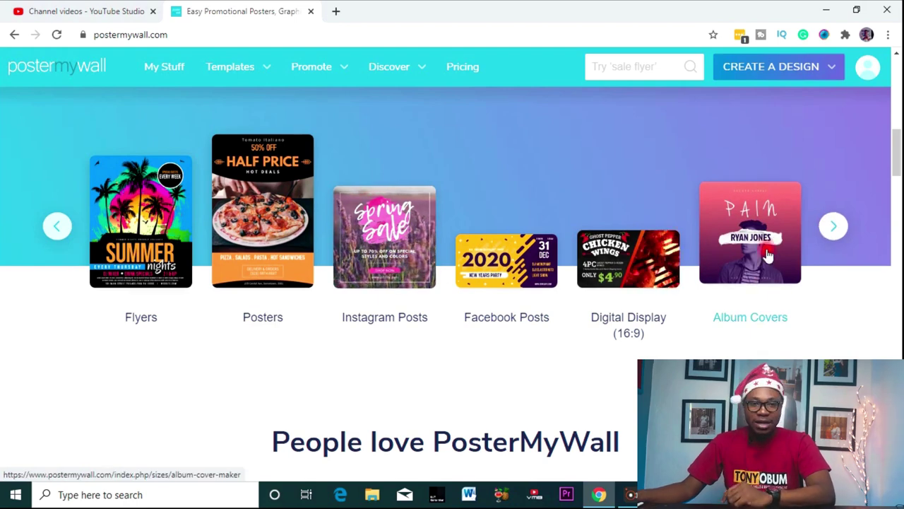
# Step: Page the template category carousel forward to Logos, A4 Documents and later categories
pyautogui.click(831, 230)
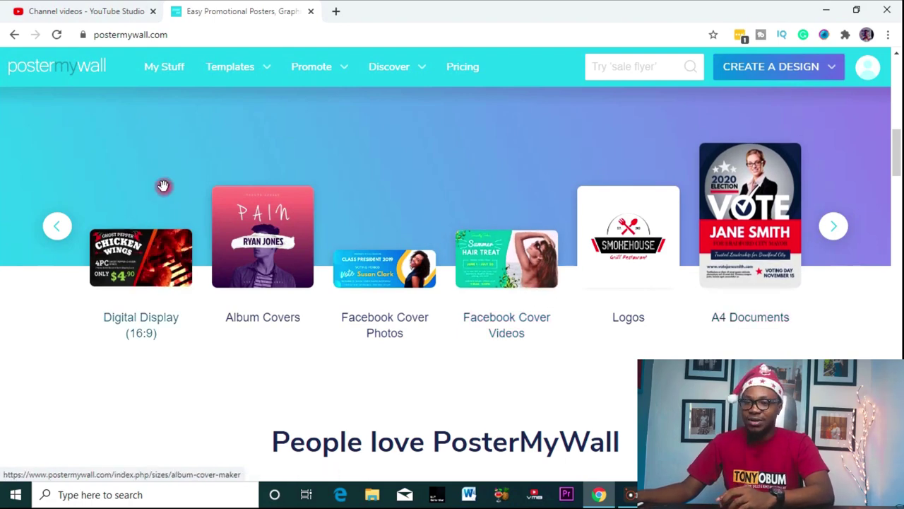
pyautogui.click(58, 227)
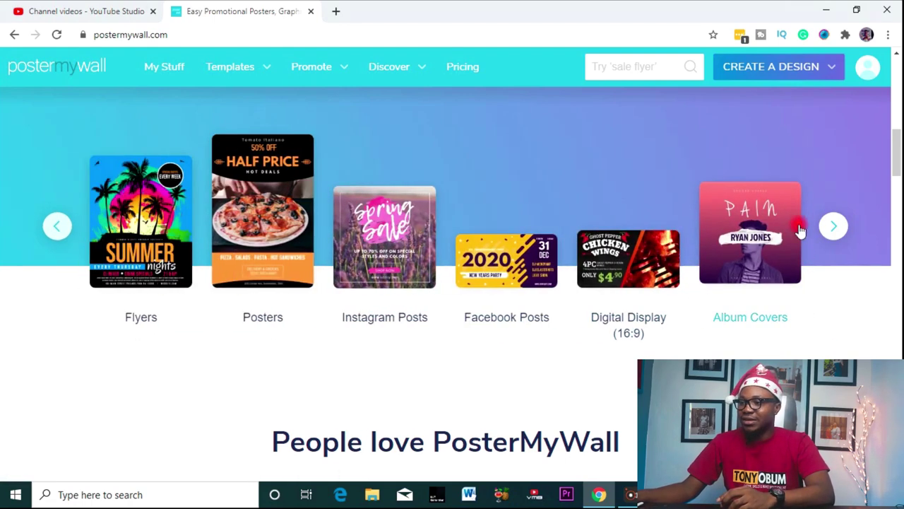
pyautogui.click(827, 229)
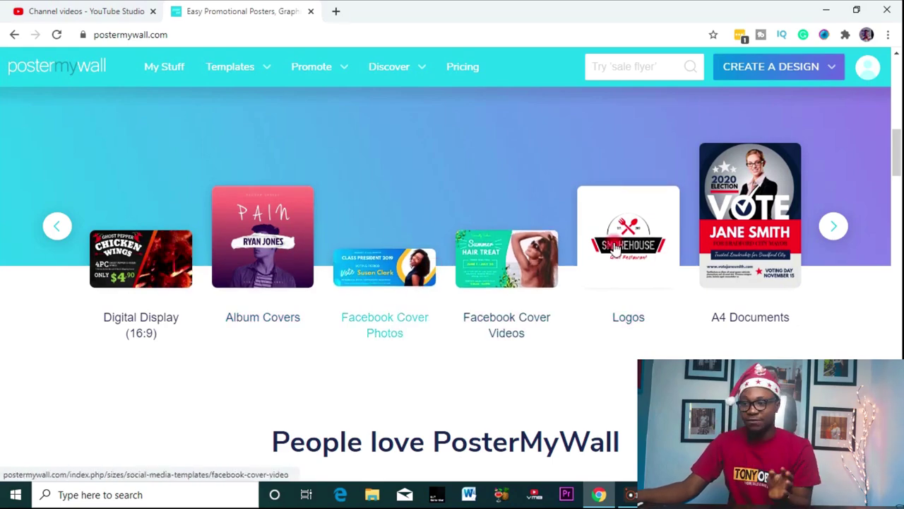
pyautogui.click(834, 226)
pyautogui.scroll(-15, 466, 272)
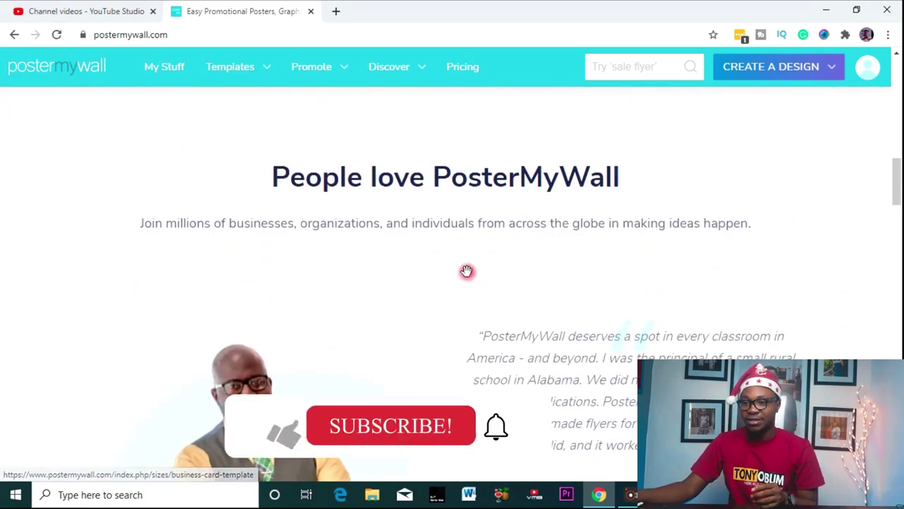
pyautogui.scroll(-5, 465, 269)
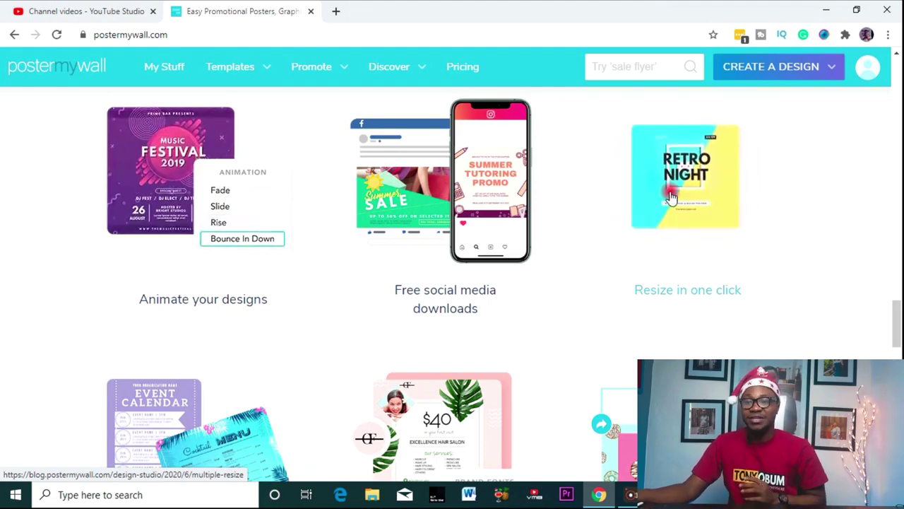
pyautogui.scroll(-4, 671, 198)
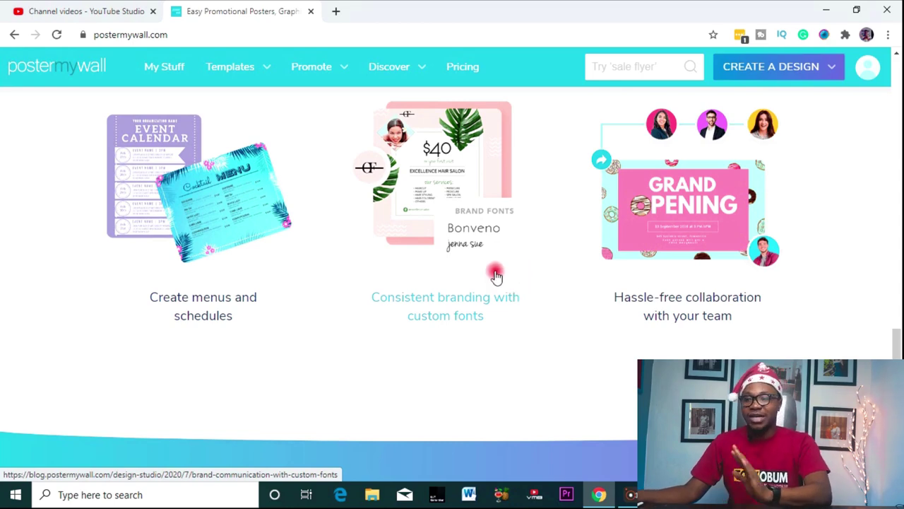
pyautogui.moveTo(897, 342); pyautogui.dragTo(897, 67)
pyautogui.moveTo(247, 82)
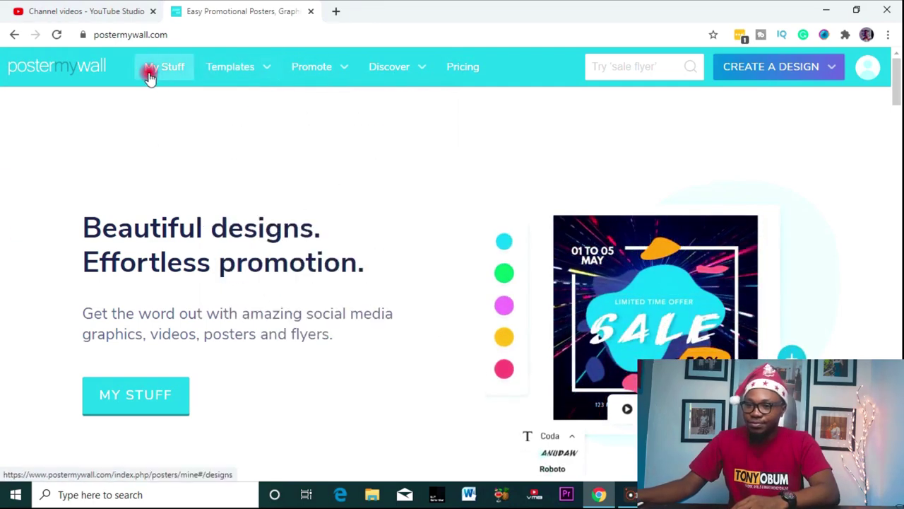
# Step: Open the Christmas templates from the Templates menu in a new tab
pyautogui.moveTo(267, 71)
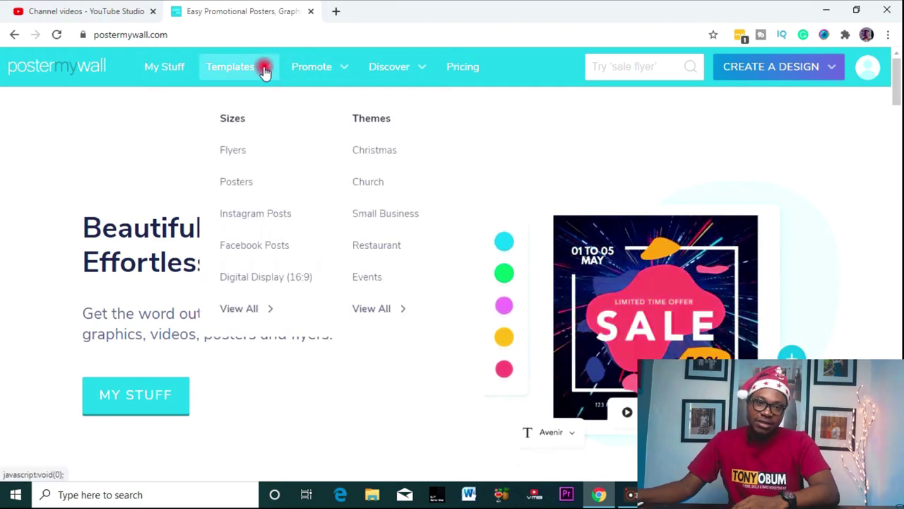
pyautogui.moveTo(868, 79)
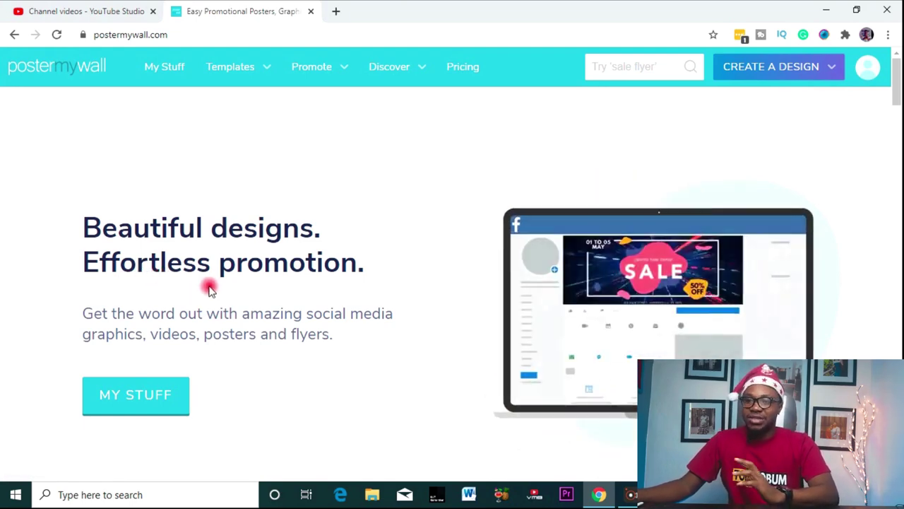
pyautogui.moveTo(242, 66)
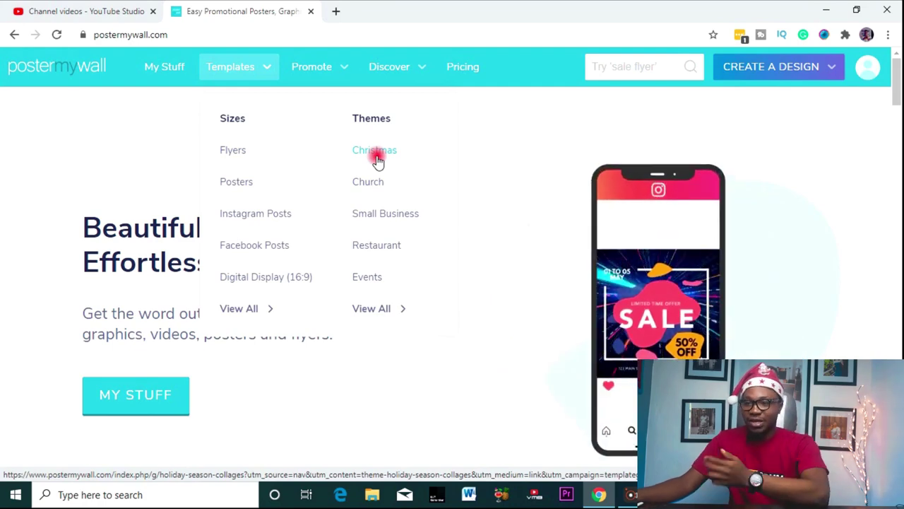
pyautogui.rightClick(377, 159)
pyautogui.click(407, 172)
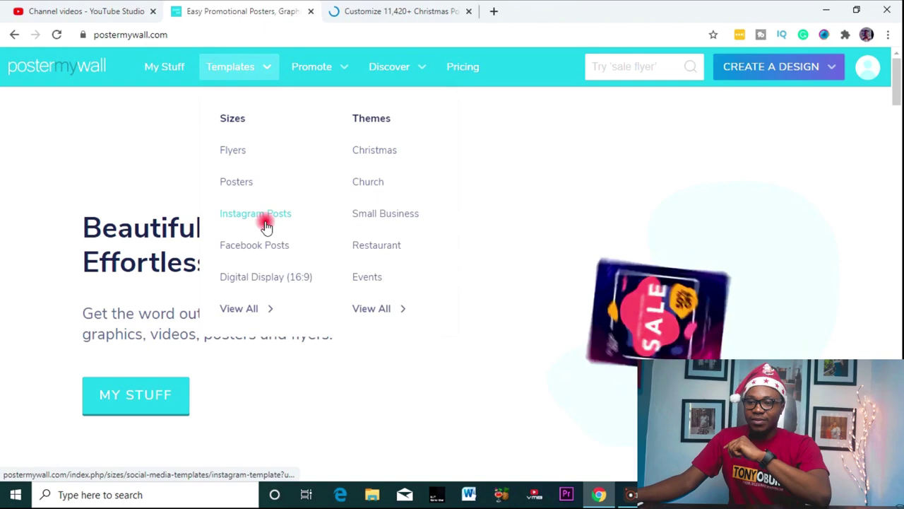
# Step: Open the View All sizes and themes listings in new tabs, then view the Christmas page
pyautogui.rightClick(242, 311)
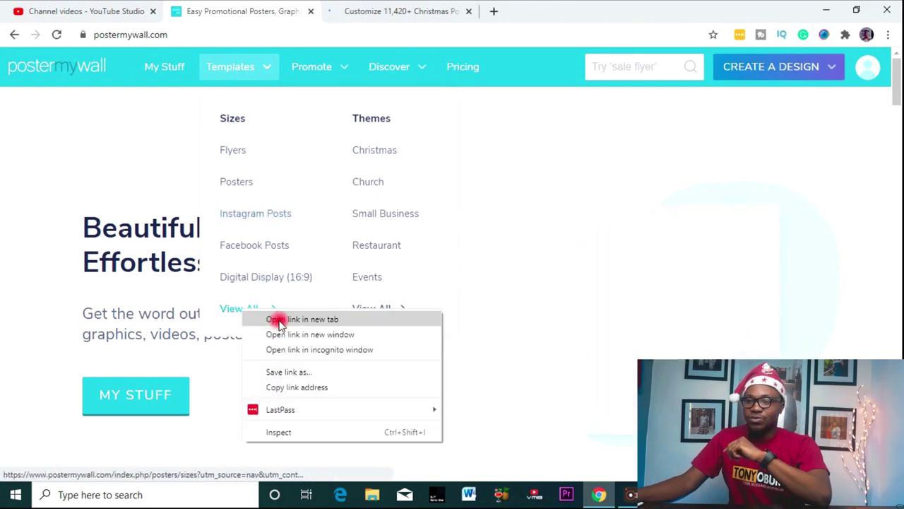
pyautogui.click(279, 321)
pyautogui.rightClick(362, 316)
pyautogui.click(392, 327)
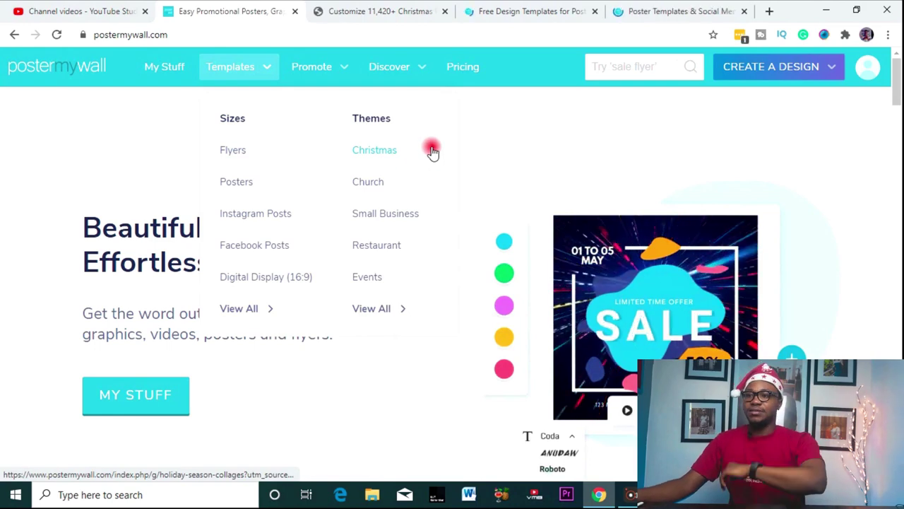
pyautogui.click(374, 10)
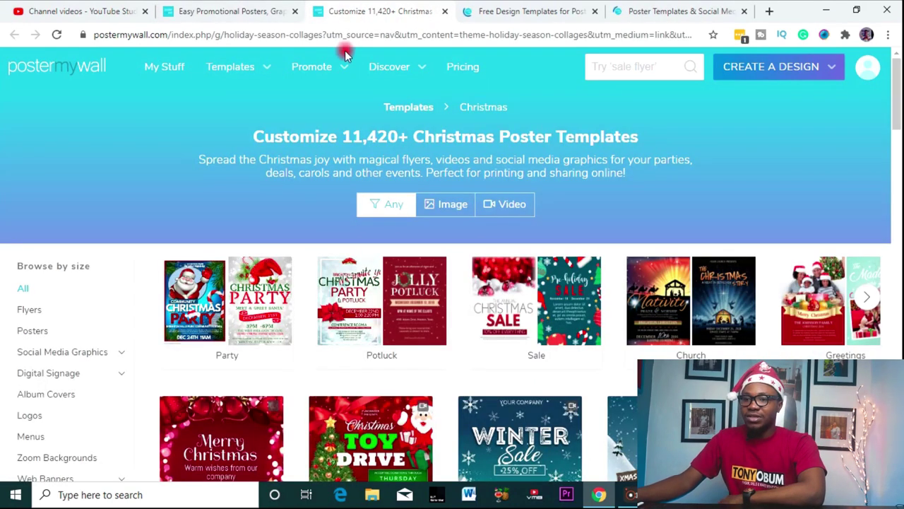
# Step: Scroll through the Christmas poster templates listing
pyautogui.scroll(-1, 615, 263)
pyautogui.scroll(1, 607, 268)
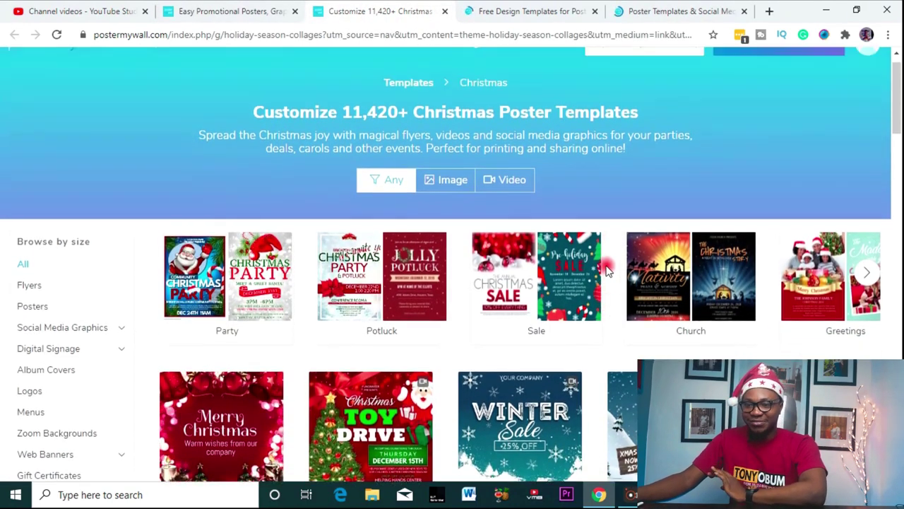
pyautogui.scroll(-2, 601, 275)
pyautogui.scroll(-1, 601, 275)
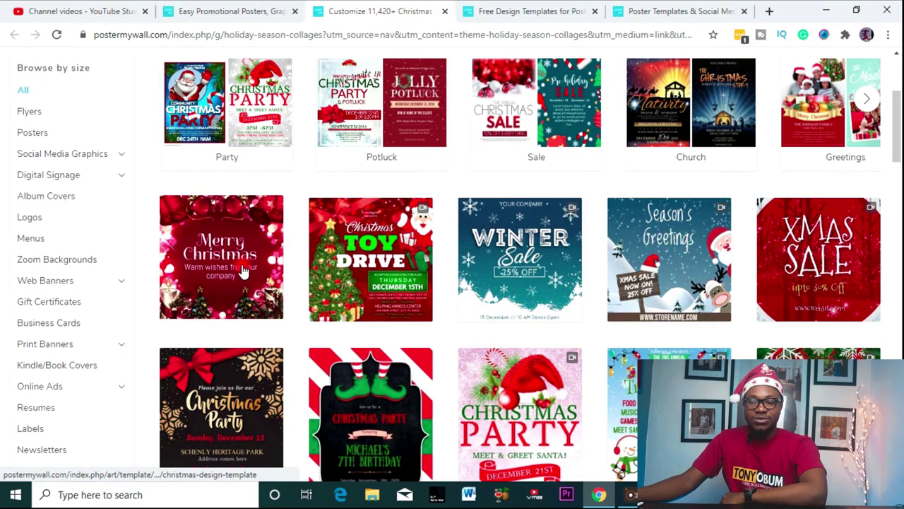
pyautogui.scroll(-7, 520, 269)
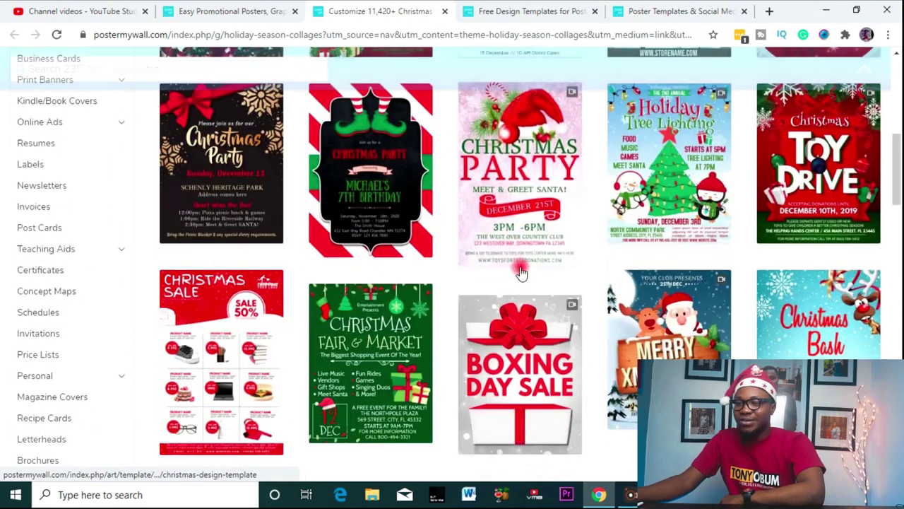
pyautogui.scroll(-5, 520, 275)
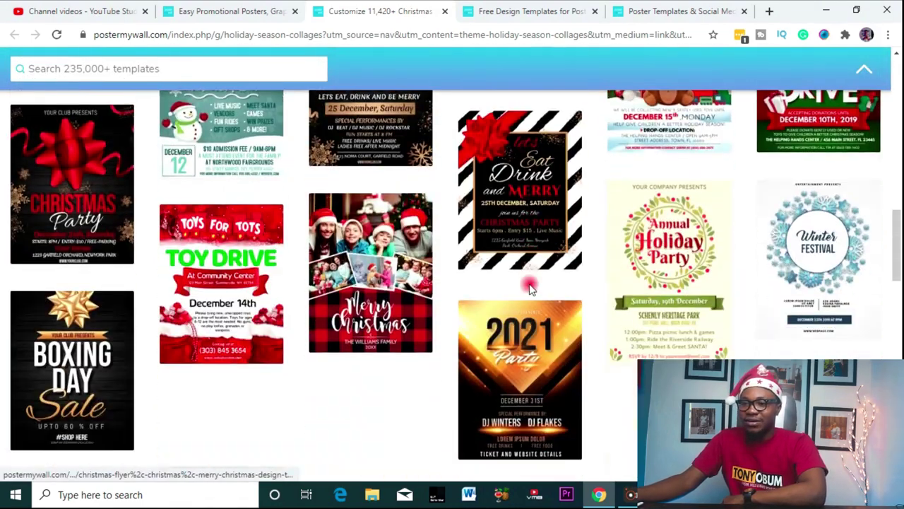
pyautogui.scroll(-5, 531, 289)
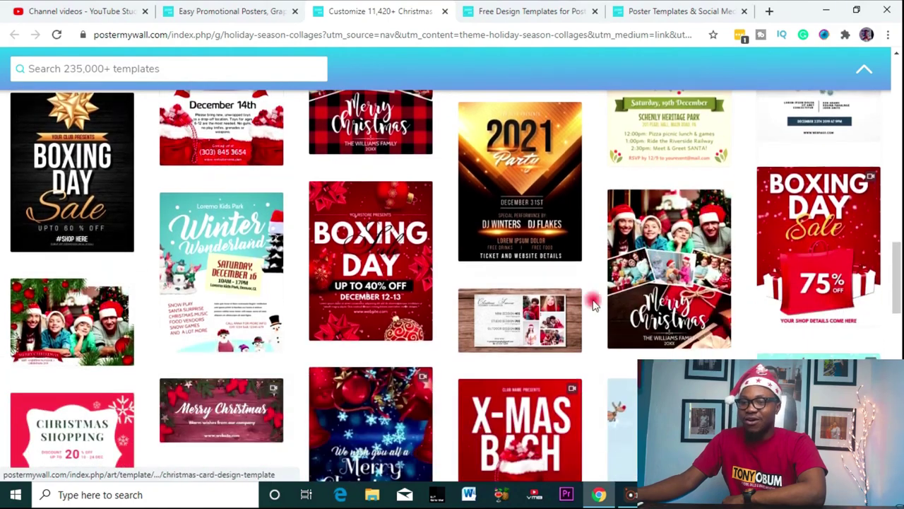
pyautogui.scroll(-1, 577, 297)
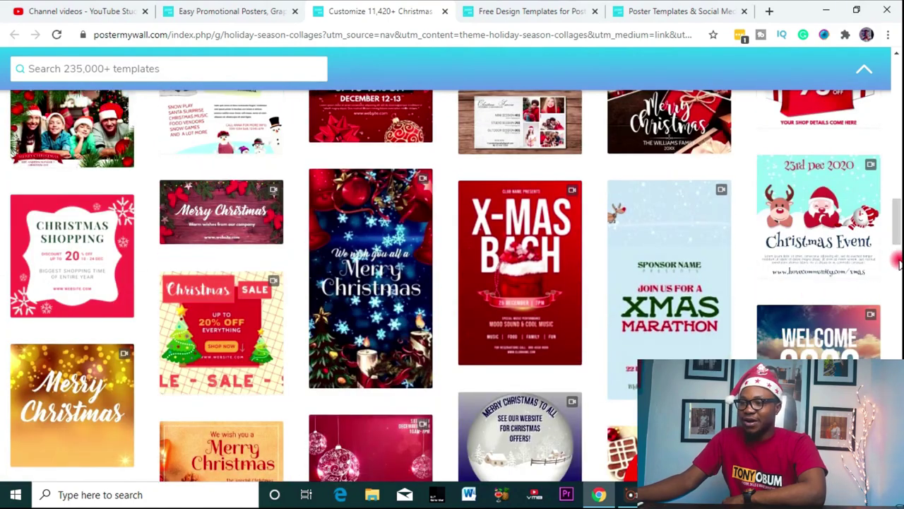
pyautogui.moveTo(897, 239); pyautogui.dragTo(897, 113)
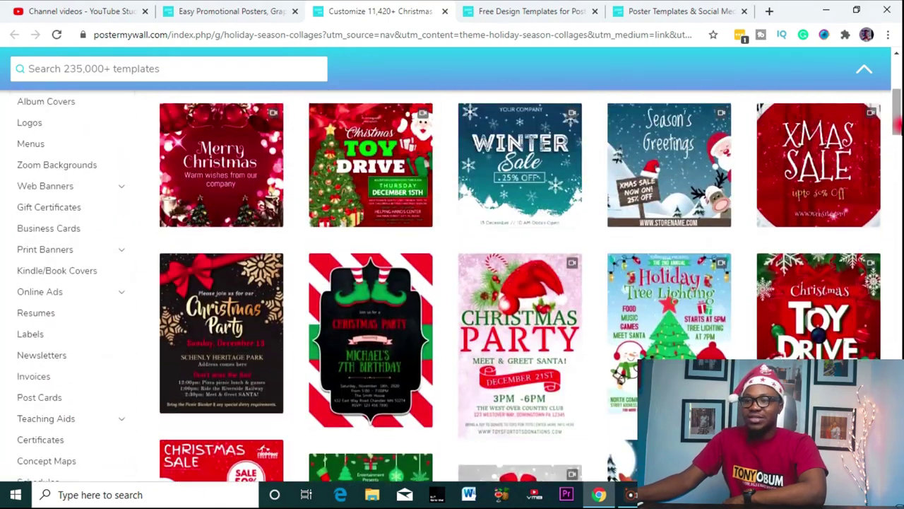
pyautogui.scroll(5, 450, 391)
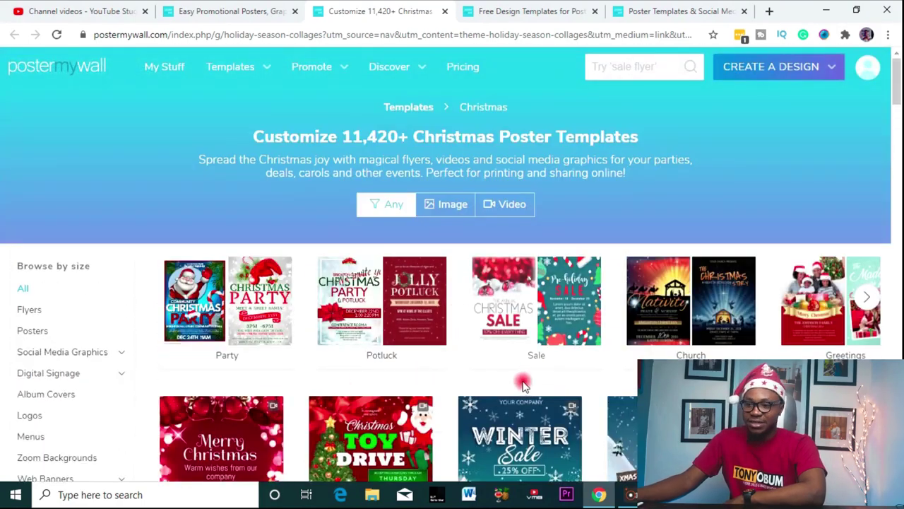
pyautogui.scroll(-2, 533, 367)
pyautogui.scroll(2, 529, 383)
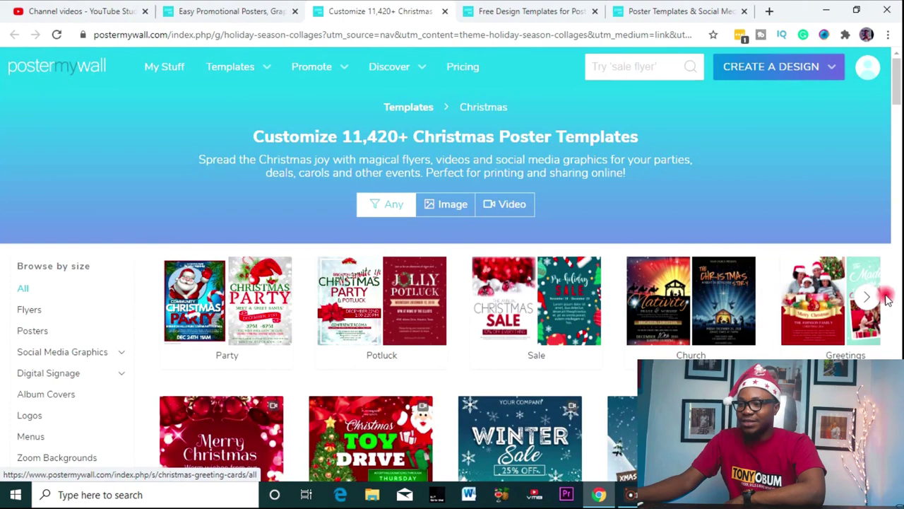
# Step: Filter to the 2,520+ video templates, then switch to the 8,990+ image templates
pyautogui.click(439, 212)
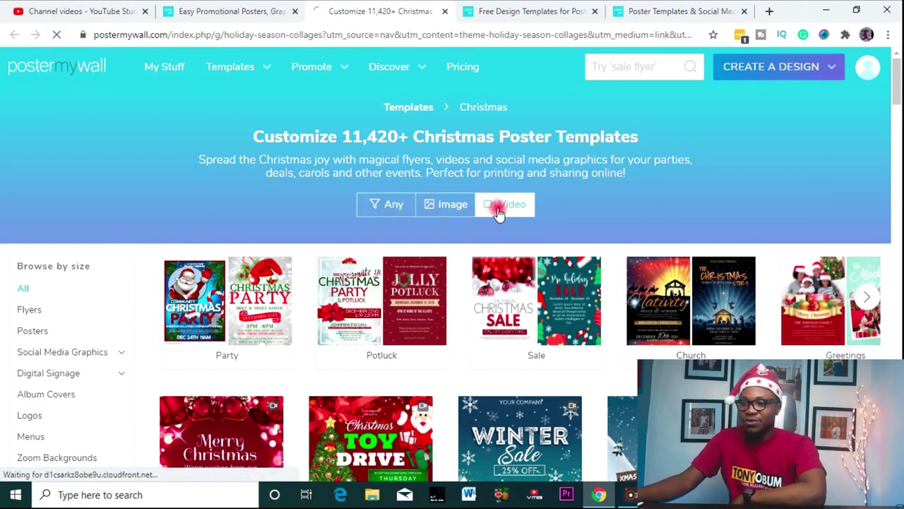
pyautogui.click(498, 211)
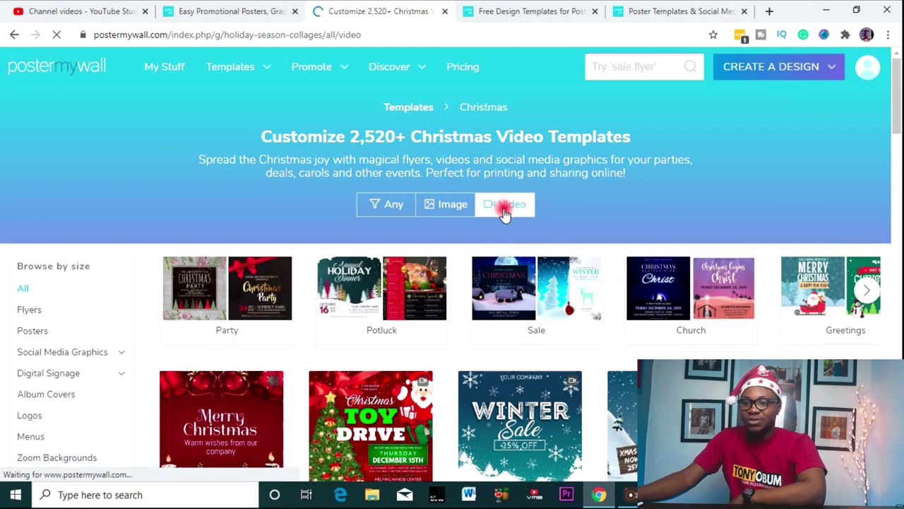
pyautogui.scroll(-2, 497, 243)
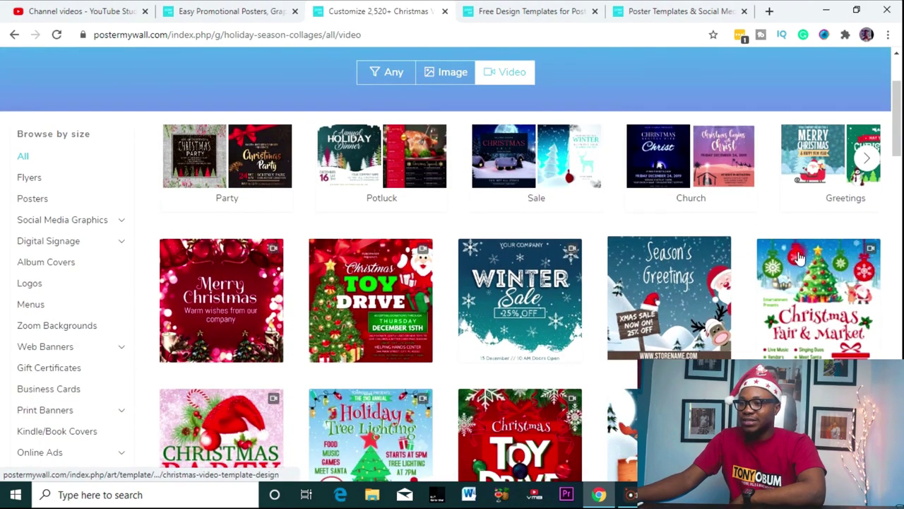
pyautogui.scroll(-2, 782, 258)
pyautogui.scroll(3, 463, 190)
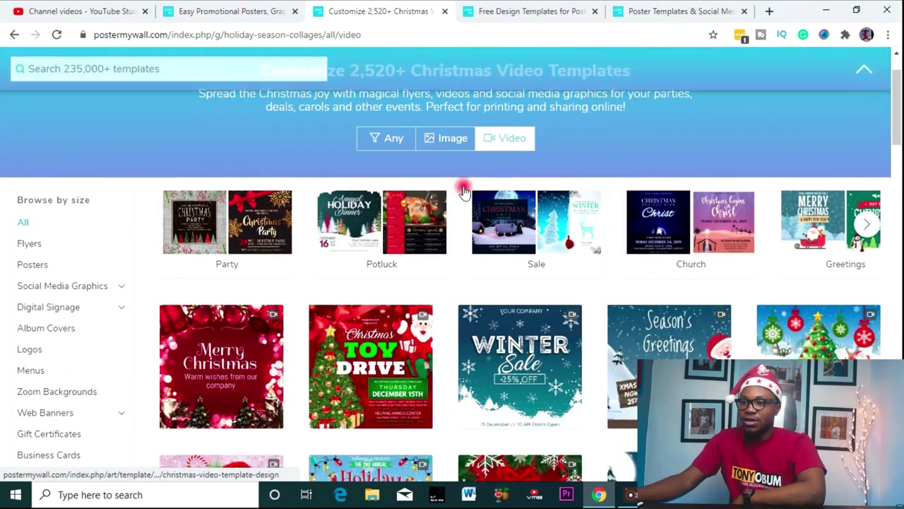
pyautogui.click(446, 147)
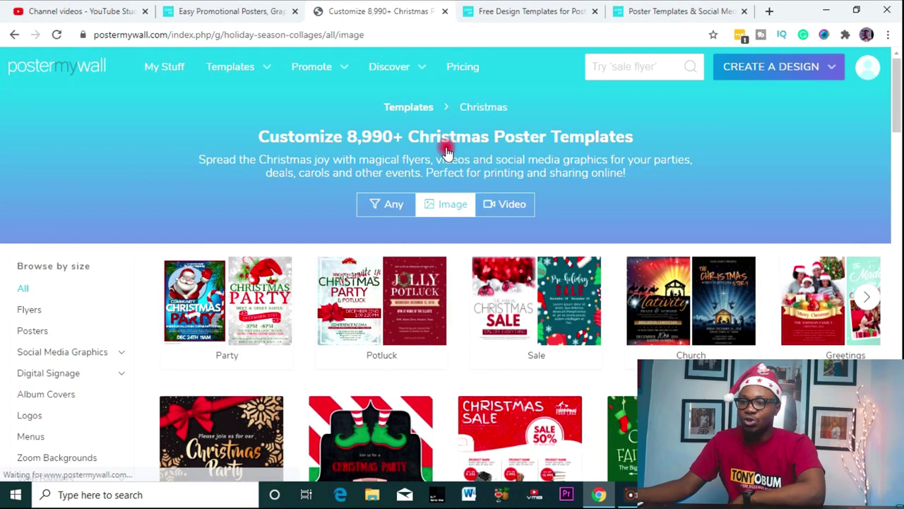
# Step: Switch to the Discover templates page and scroll down to the size carousel
pyautogui.click(550, 11)
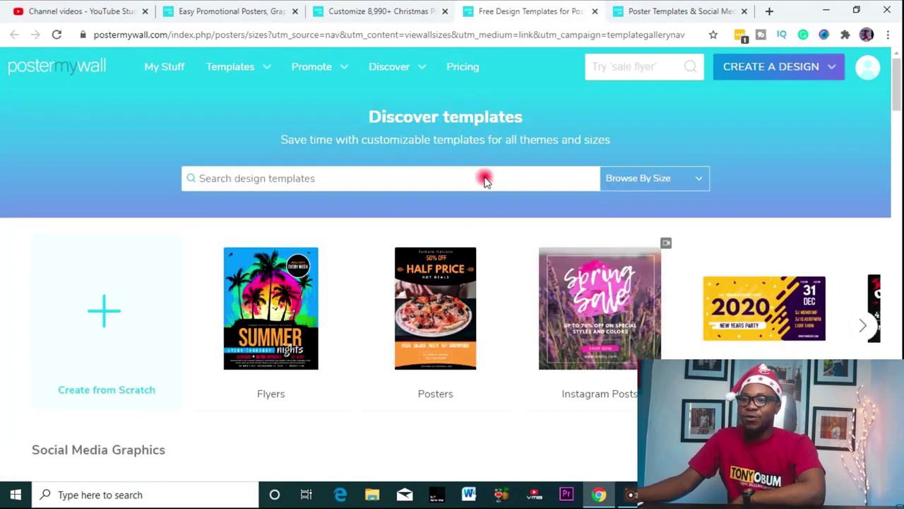
pyautogui.moveTo(236, 71)
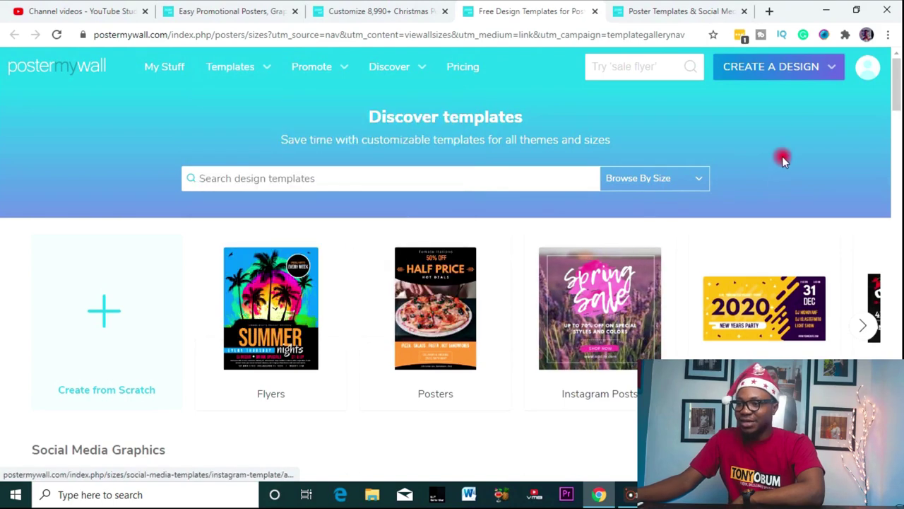
pyautogui.scroll(-1, 199, 316)
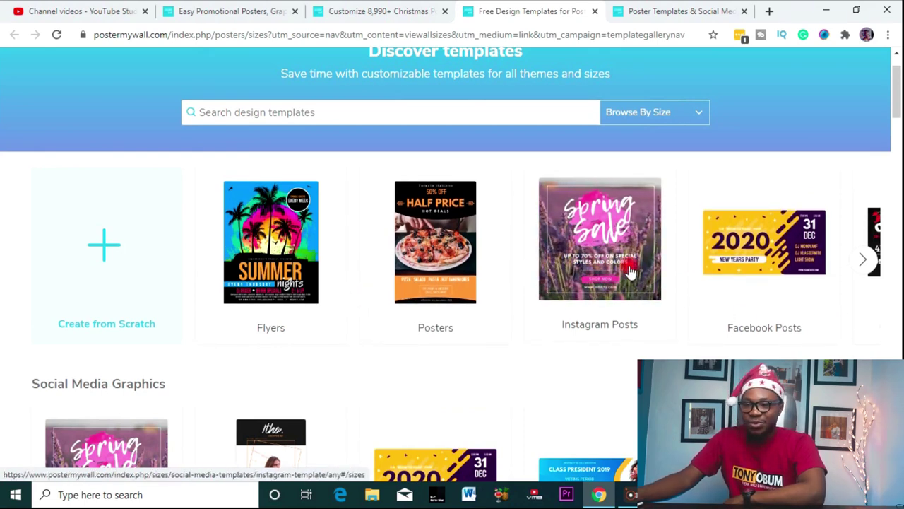
# Step: Page the template sizes forward until Business Cards and Post Cards appear
pyautogui.click(862, 260)
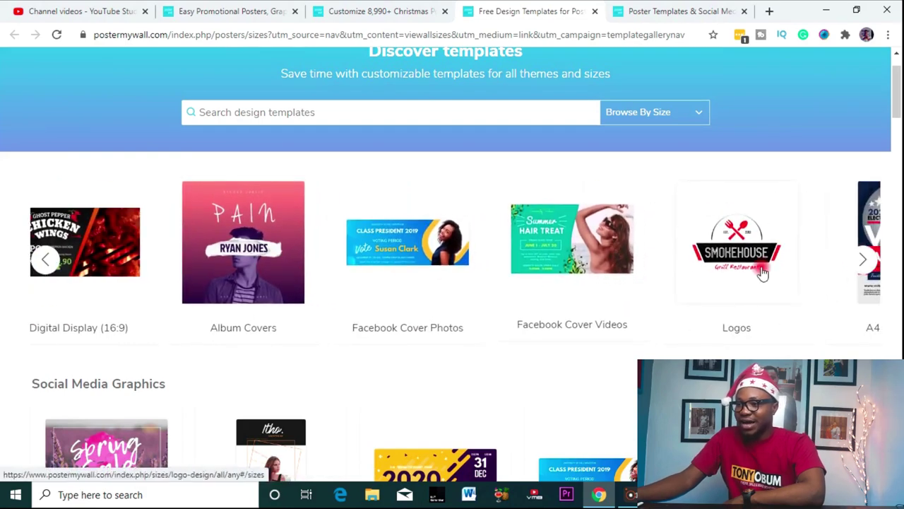
pyautogui.click(871, 270)
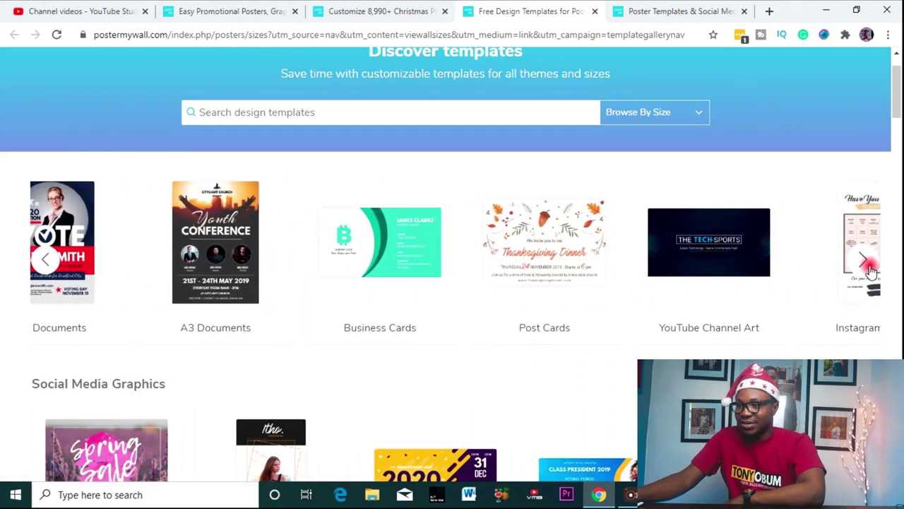
pyautogui.click(872, 269)
pyautogui.scroll(-3, 490, 303)
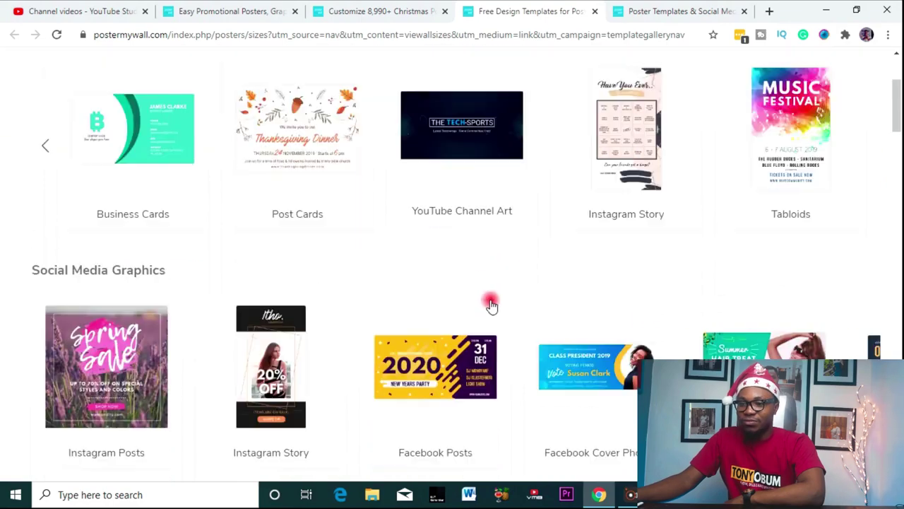
pyautogui.scroll(-4, 185, 207)
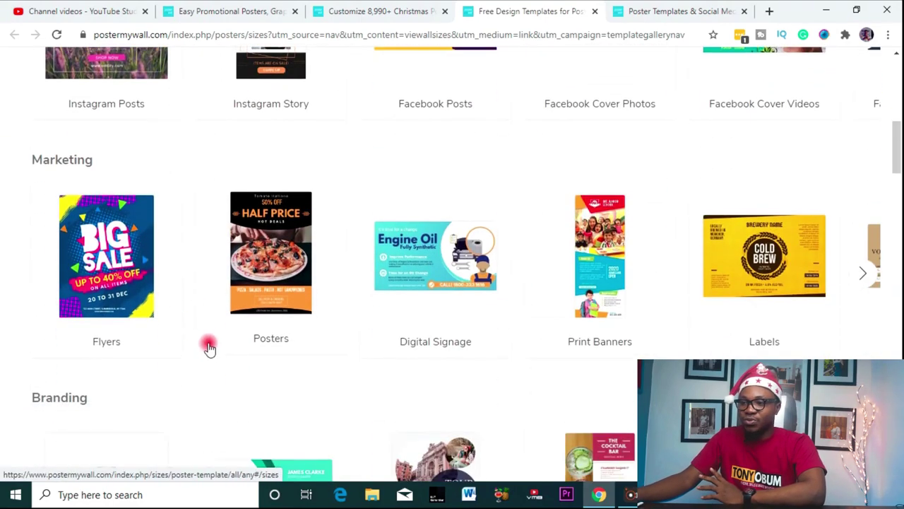
pyautogui.scroll(1, 494, 267)
pyautogui.scroll(-3, 500, 257)
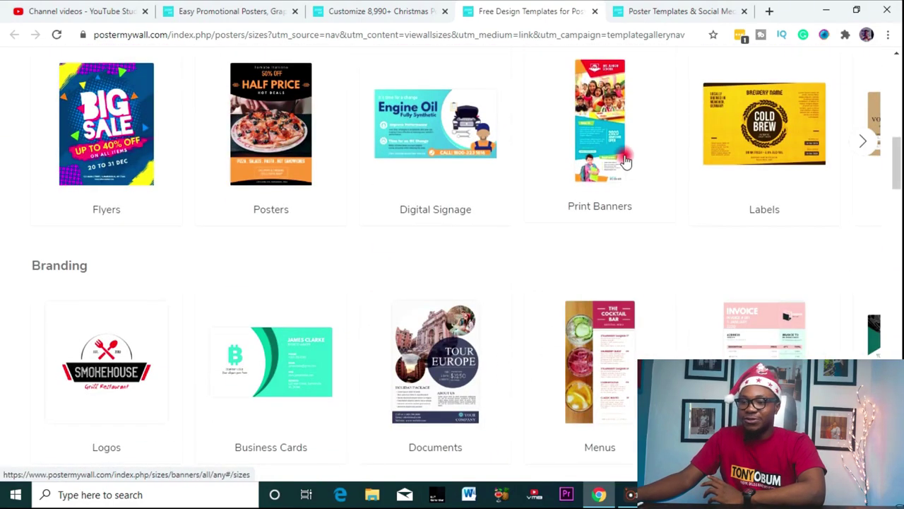
pyautogui.scroll(10, 424, 246)
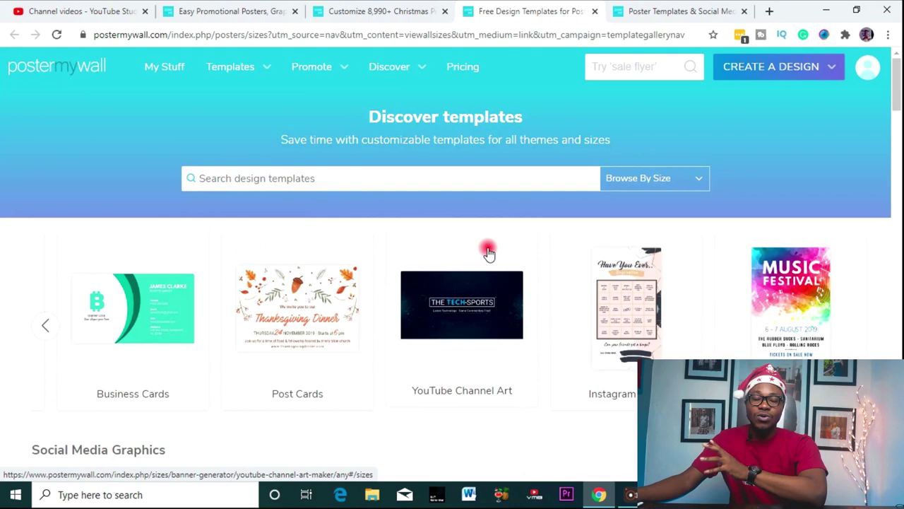
# Step: Search the templates for 'logo' and scroll through the 6,280+ logo results
pyautogui.click(281, 182)
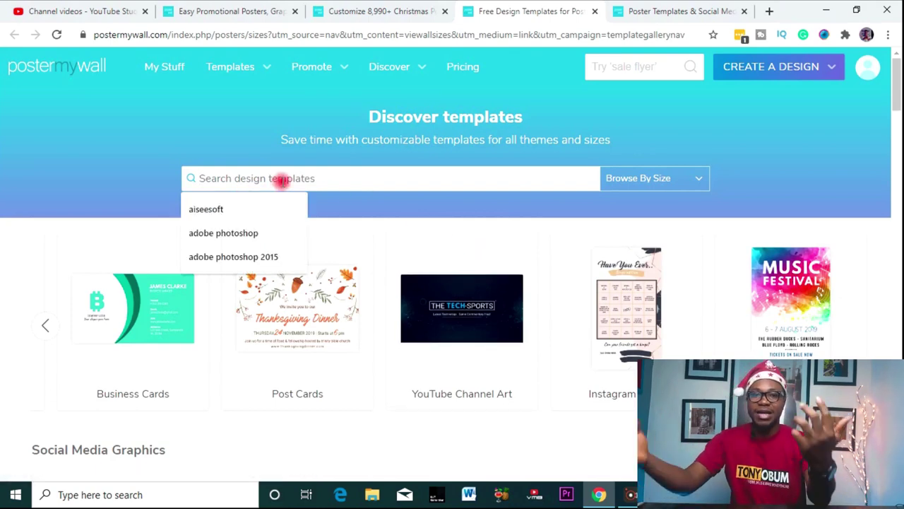
pyautogui.write('l')
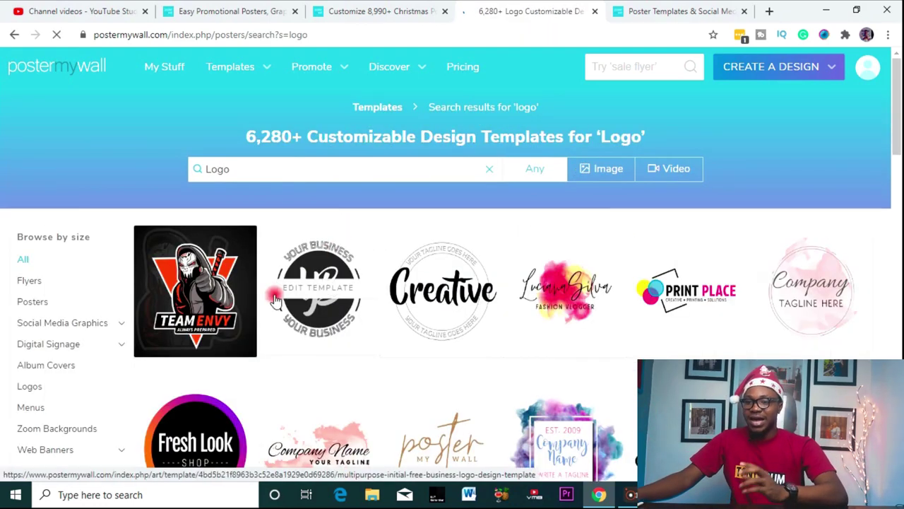
pyautogui.scroll(-5, 543, 335)
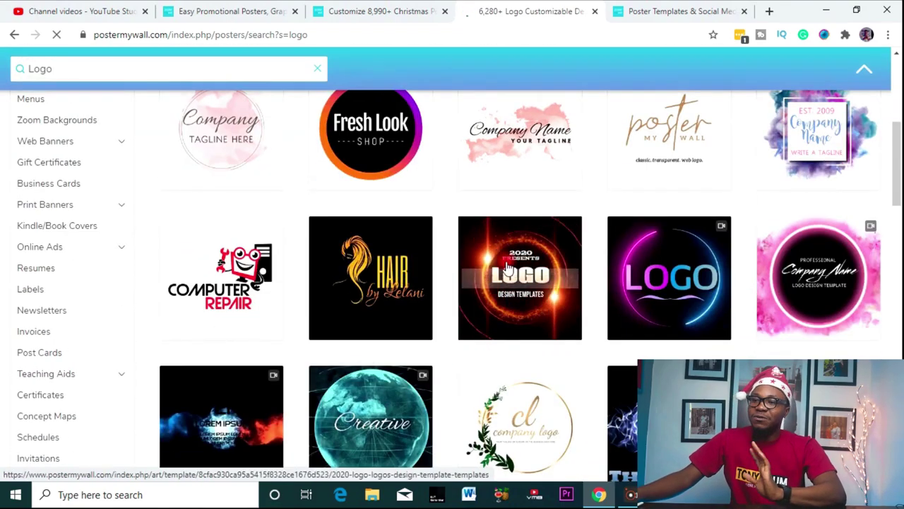
pyautogui.scroll(-1, 543, 300)
pyautogui.scroll(-2, 542, 300)
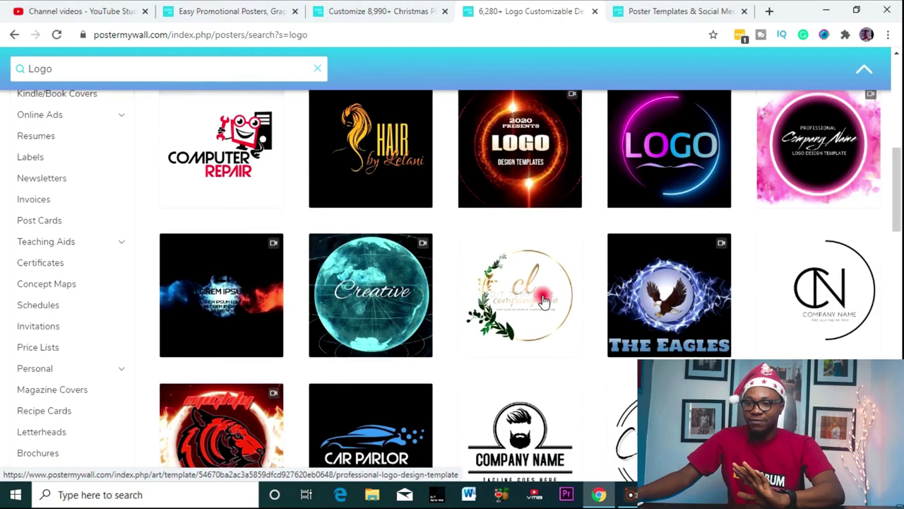
pyautogui.scroll(3, 561, 248)
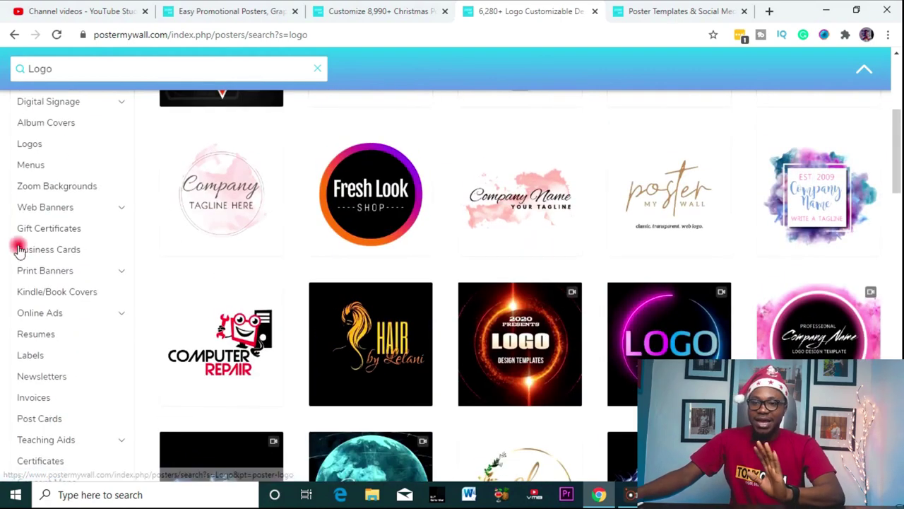
pyautogui.scroll(2, 62, 152)
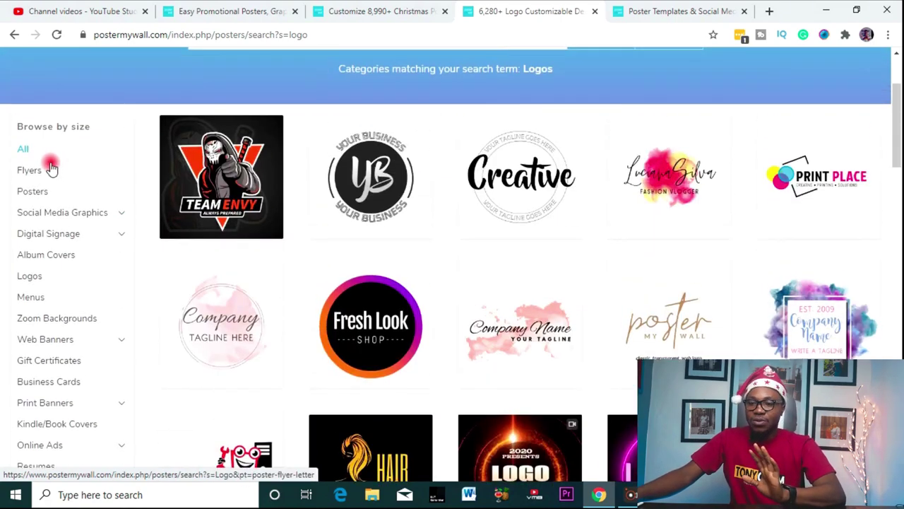
pyautogui.scroll(-4, 50, 168)
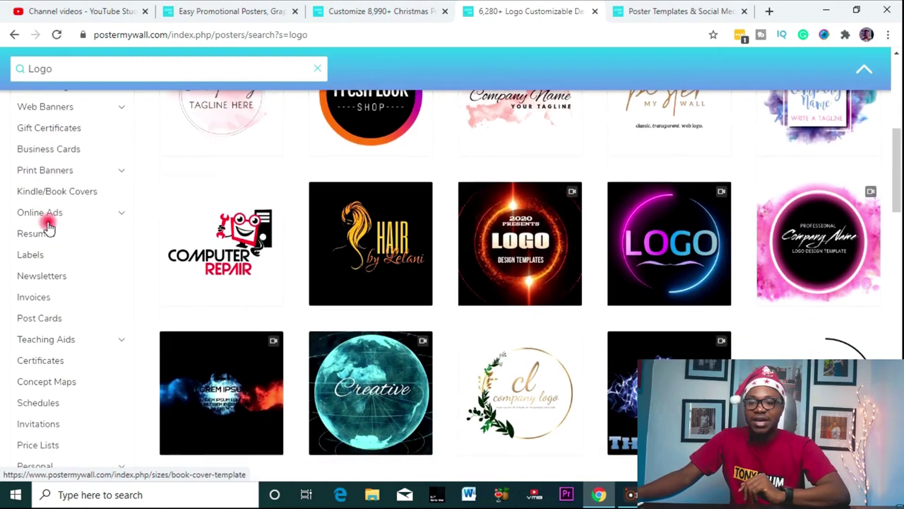
pyautogui.scroll(-6, 48, 225)
pyautogui.scroll(4, 37, 235)
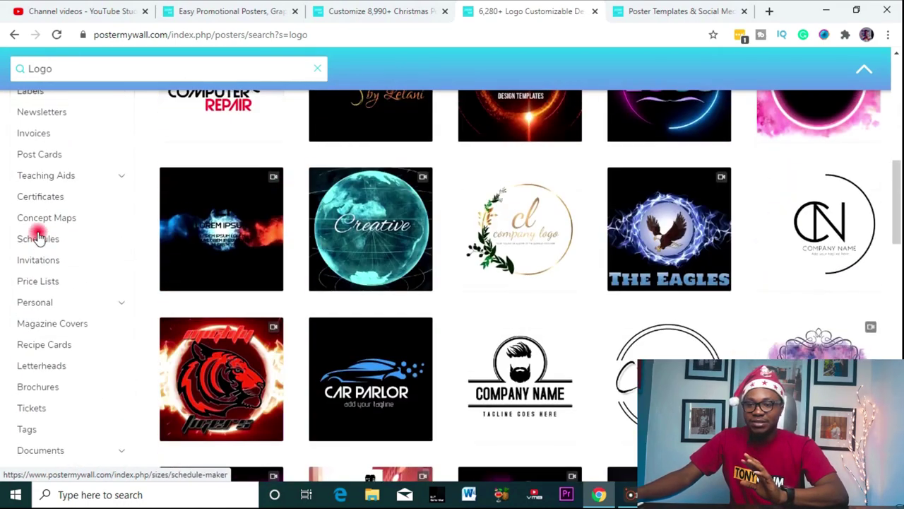
pyautogui.scroll(2, 37, 233)
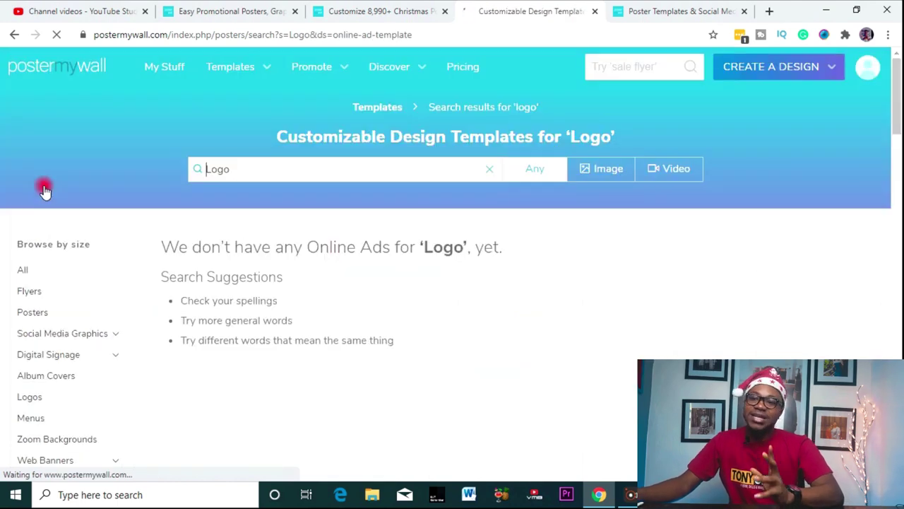
# Step: Limit the Christmas listing to Posters (3,150+), then return to the home page tab
pyautogui.click(385, 9)
pyautogui.click(42, 333)
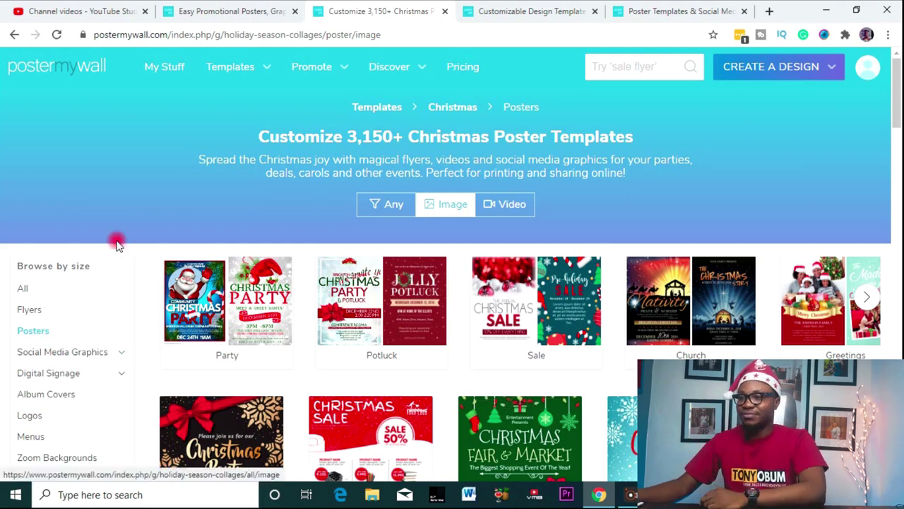
pyautogui.click(558, 11)
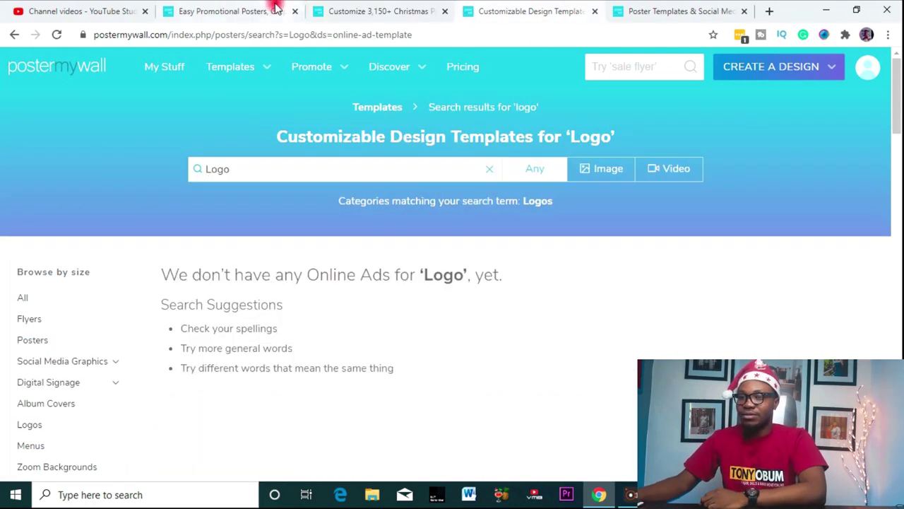
pyautogui.click(234, 12)
# Step: Open the Flyers templates from the Templates menu and scroll through the grid
pyautogui.moveTo(195, 71)
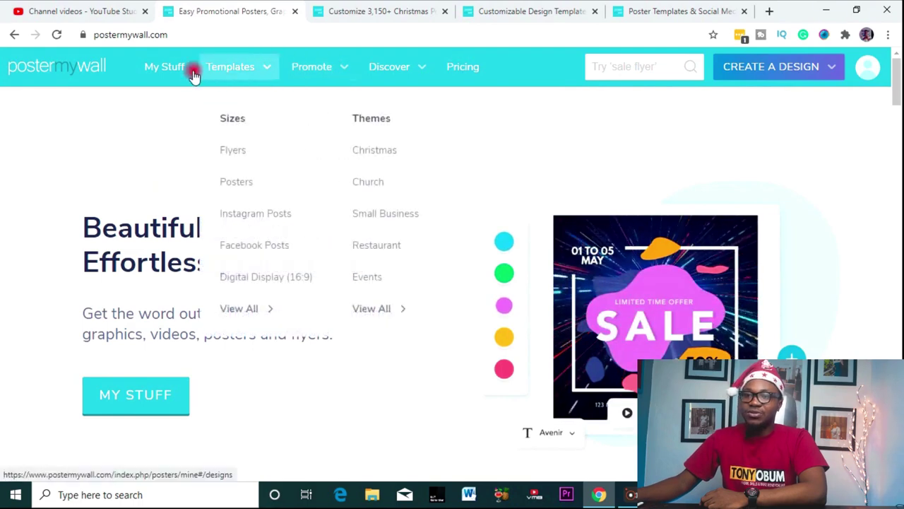
pyautogui.click(231, 152)
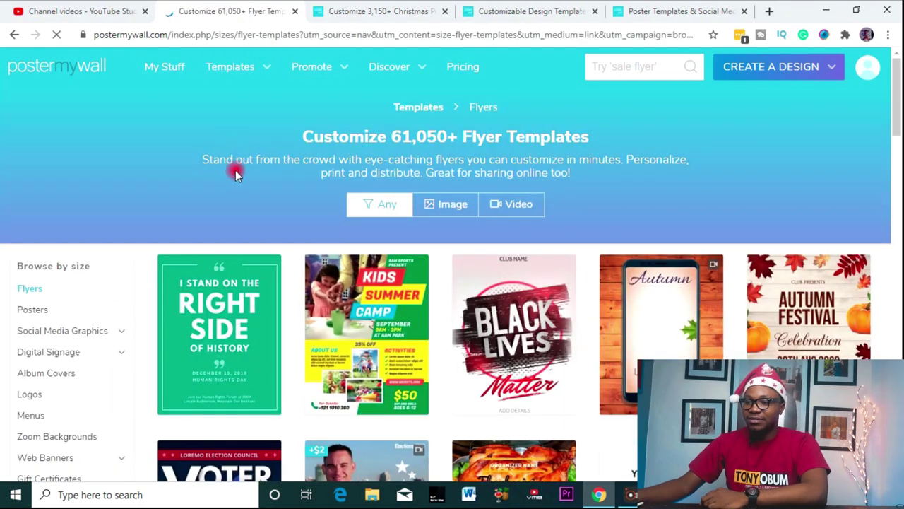
pyautogui.scroll(-3, 689, 235)
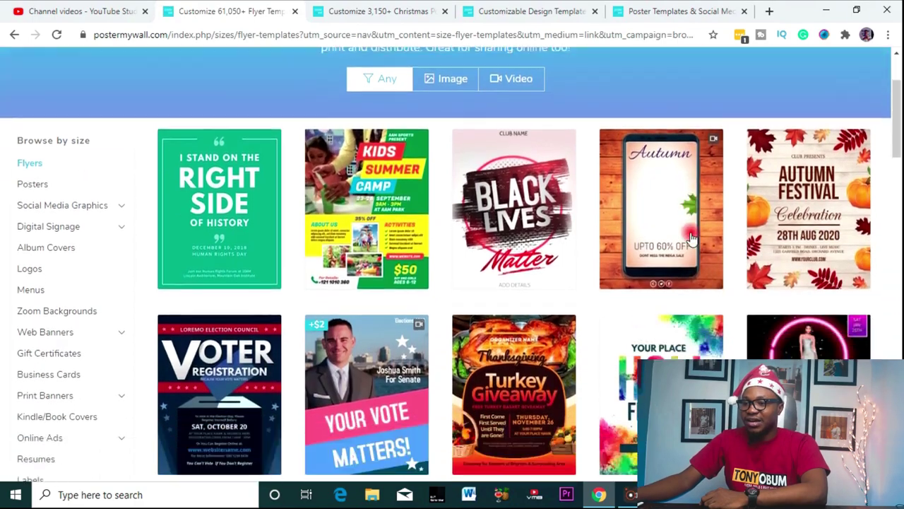
pyautogui.scroll(-6, 541, 258)
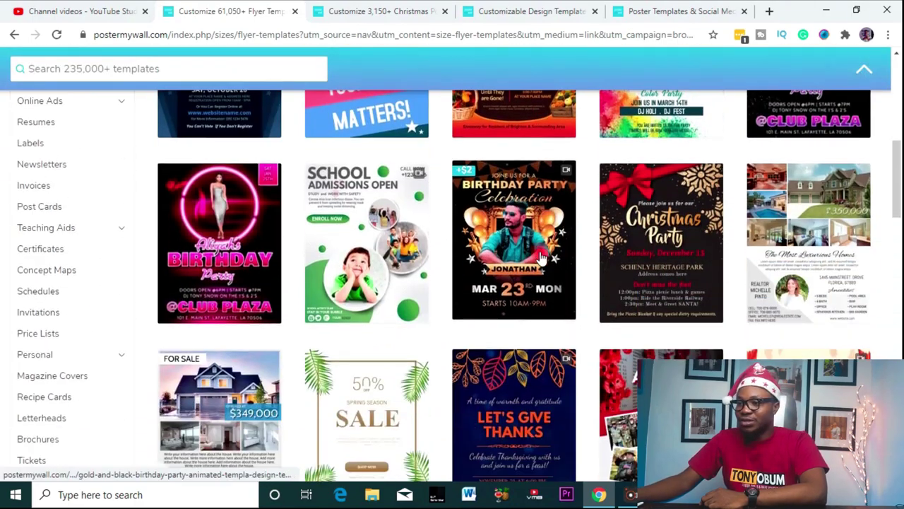
pyautogui.scroll(6, 541, 259)
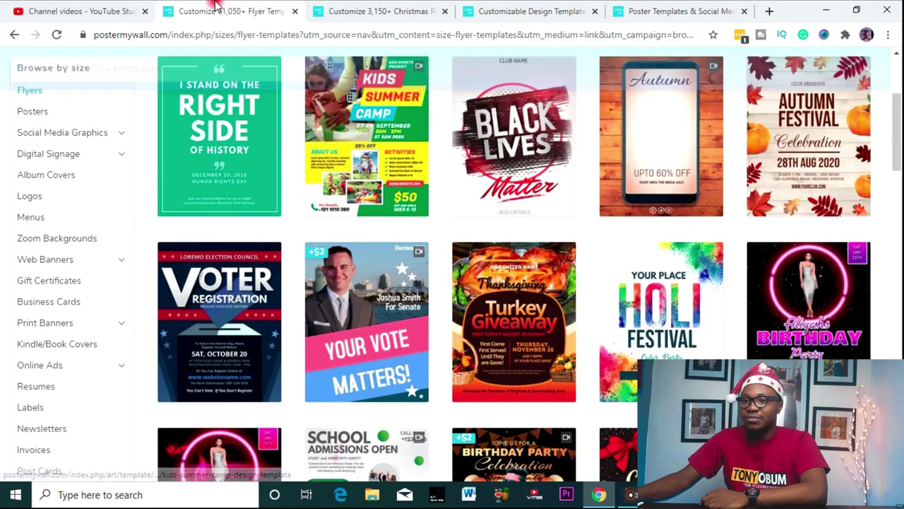
pyautogui.scroll(-3, 577, 244)
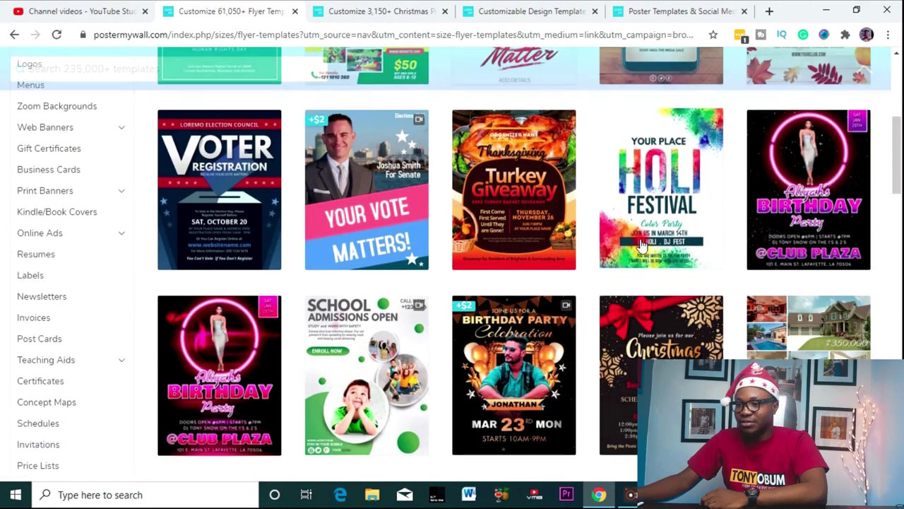
pyautogui.scroll(1, 578, 243)
pyautogui.scroll(-5, 572, 243)
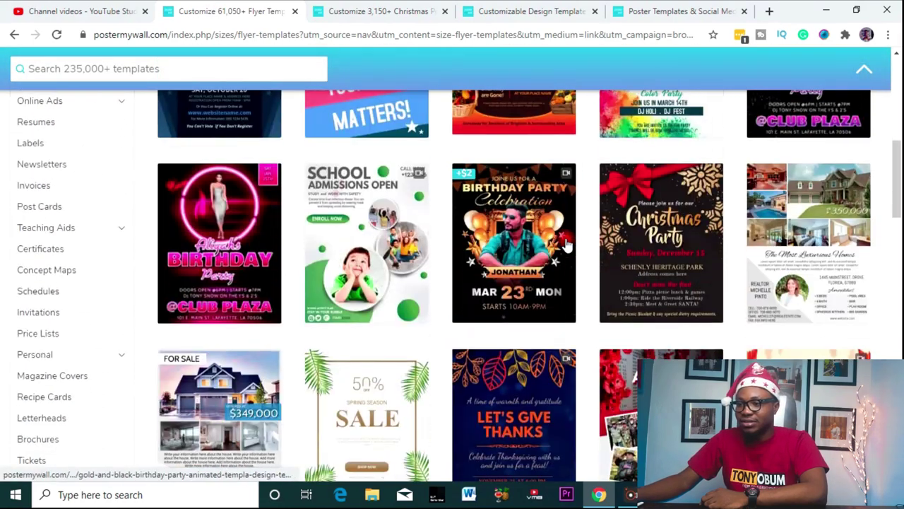
pyautogui.scroll(-5, 567, 243)
pyautogui.scroll(5, 561, 242)
pyautogui.scroll(4, 561, 243)
pyautogui.scroll(3, 45, 135)
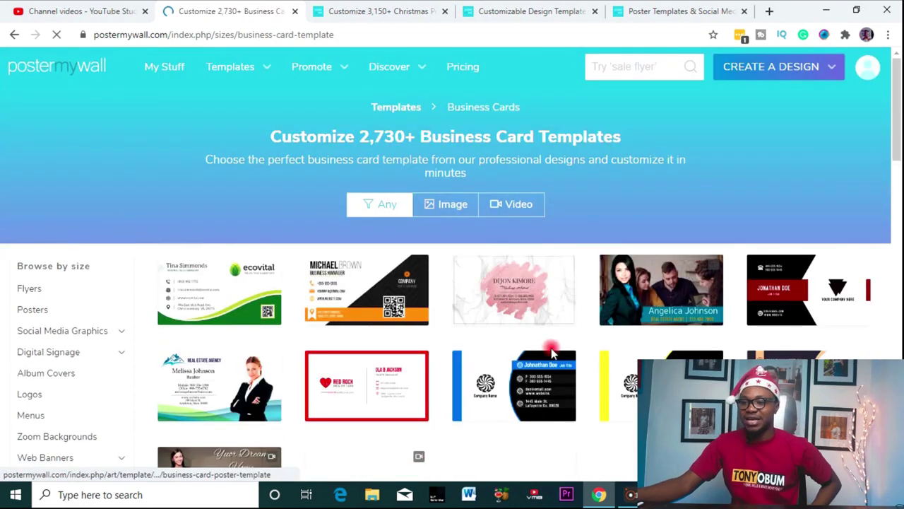
# Step: Preview the green-and-white ecovital card and customize it as a 3.5in × 2in editable copy
pyautogui.scroll(-2, 558, 339)
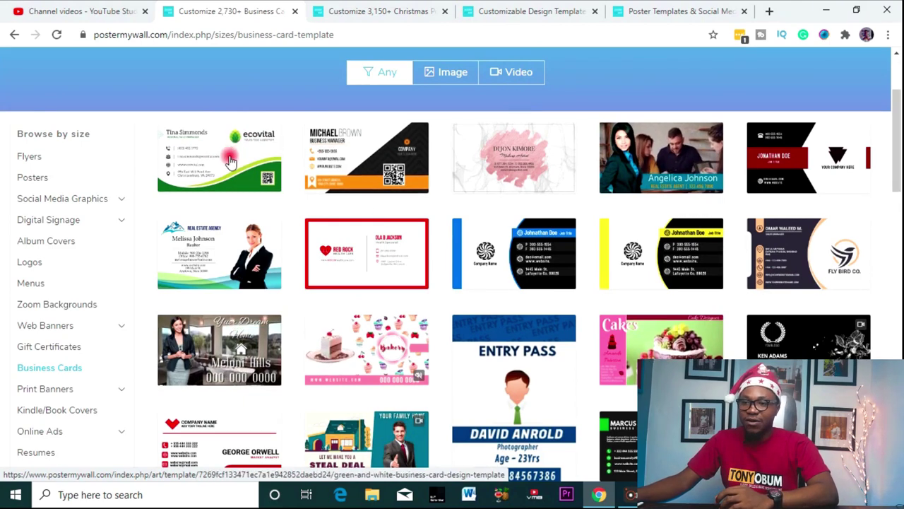
pyautogui.click(230, 161)
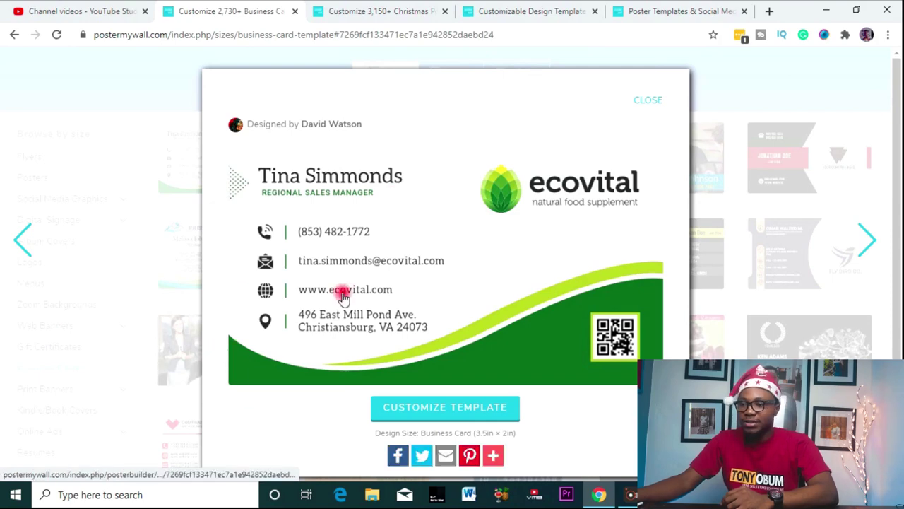
pyautogui.click(413, 409)
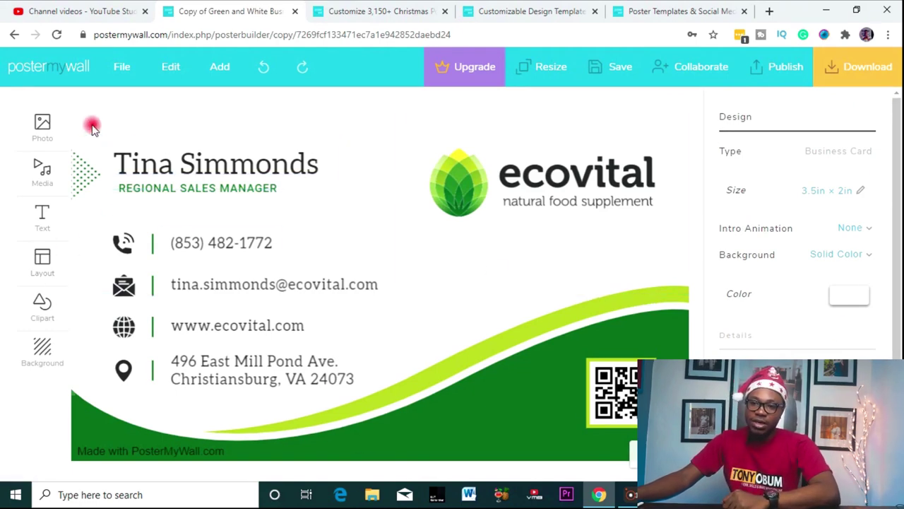
# Step: Browse the Photo, Media, Text, Layout, Clipart and Background panels, then show the File menu
pyautogui.click(45, 131)
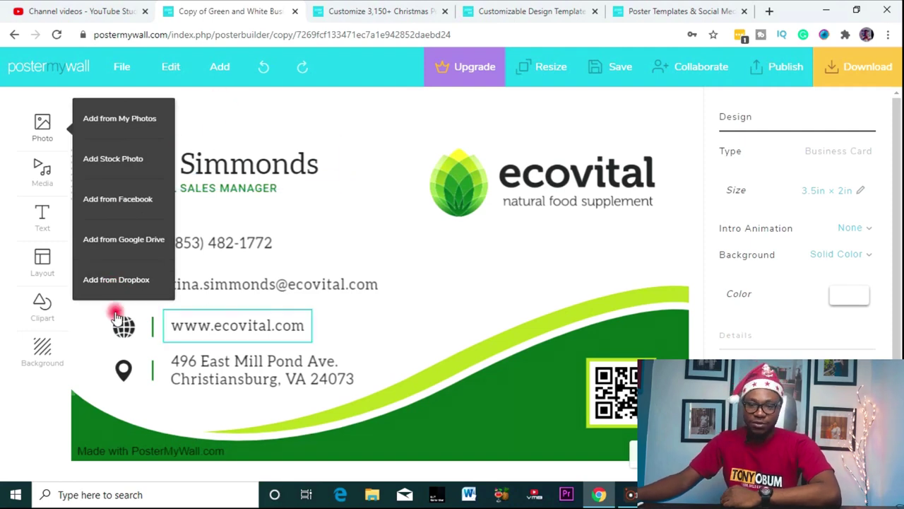
pyautogui.click(42, 177)
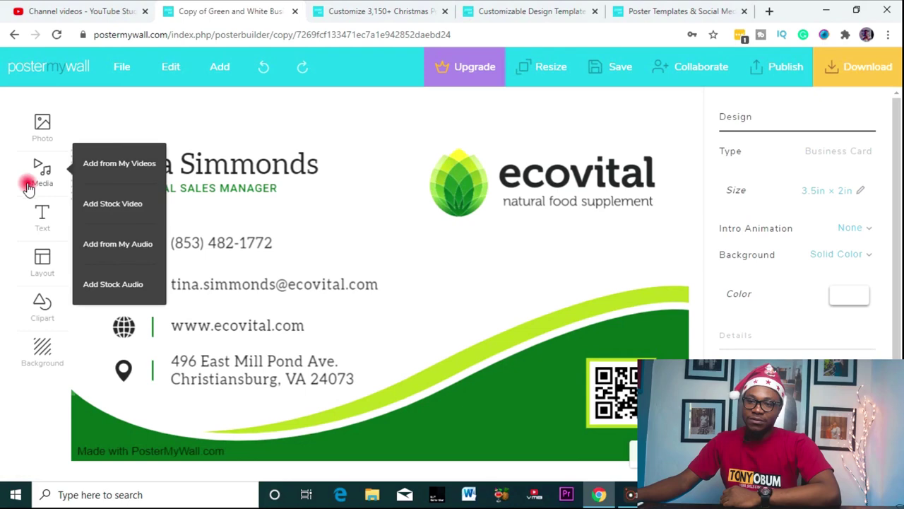
pyautogui.click(41, 214)
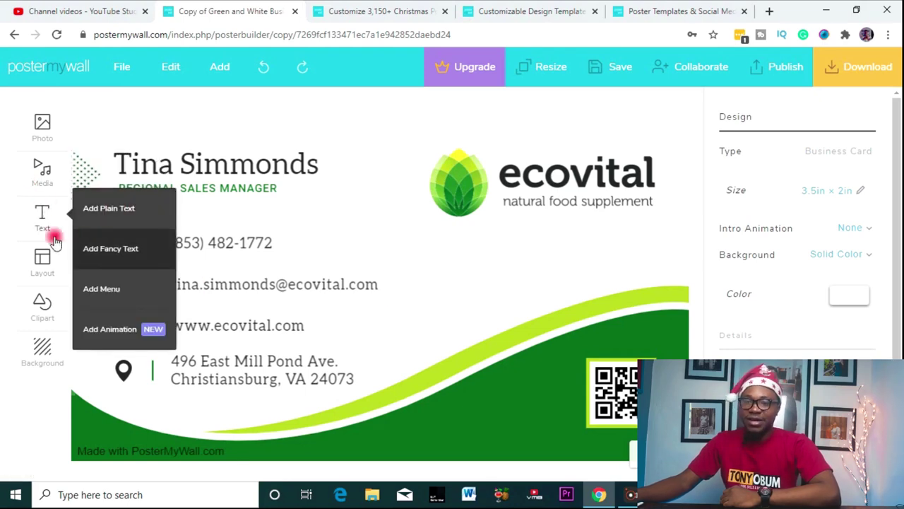
pyautogui.click(40, 263)
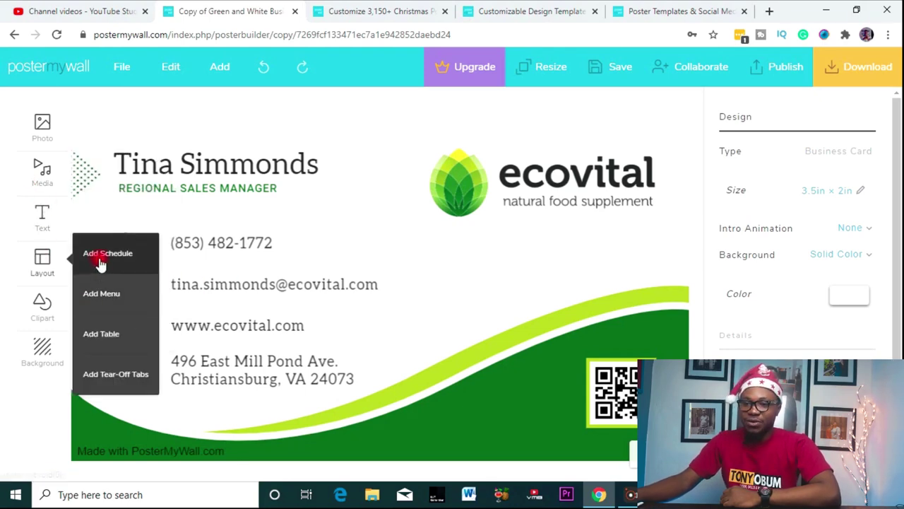
pyautogui.click(44, 303)
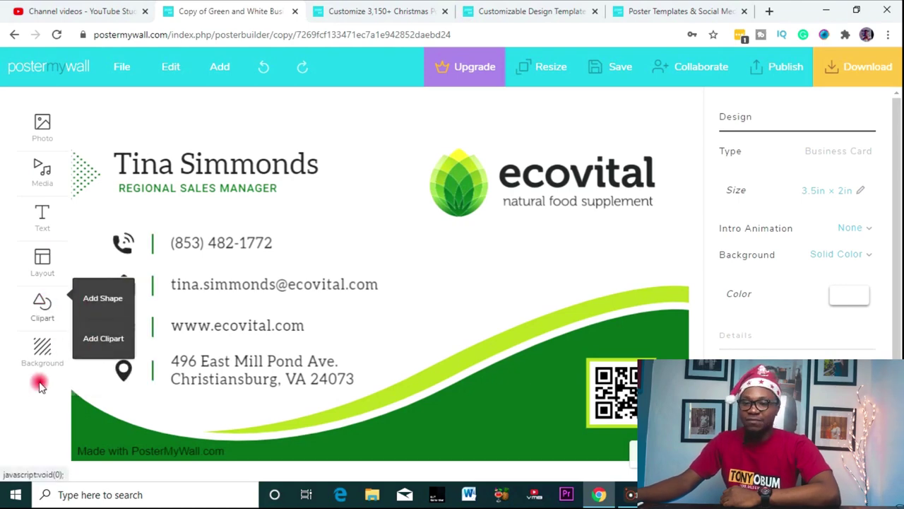
pyautogui.click(58, 351)
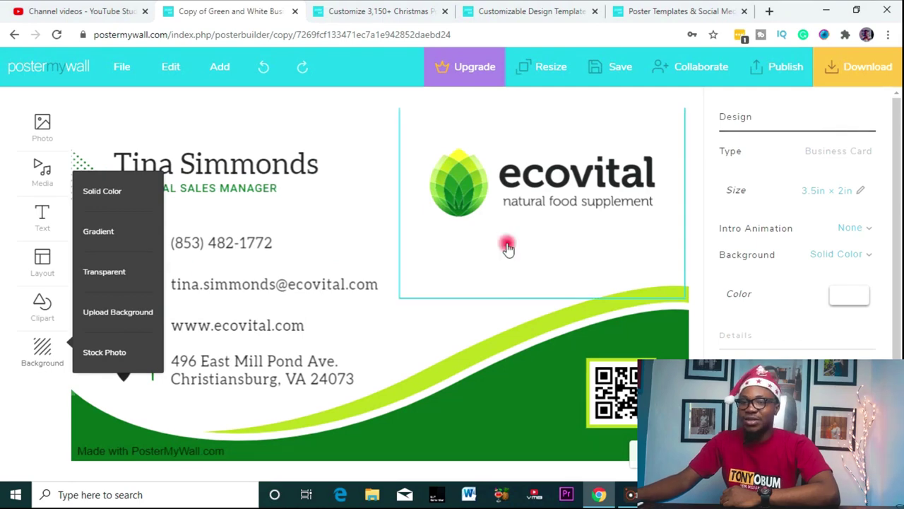
pyautogui.click(135, 79)
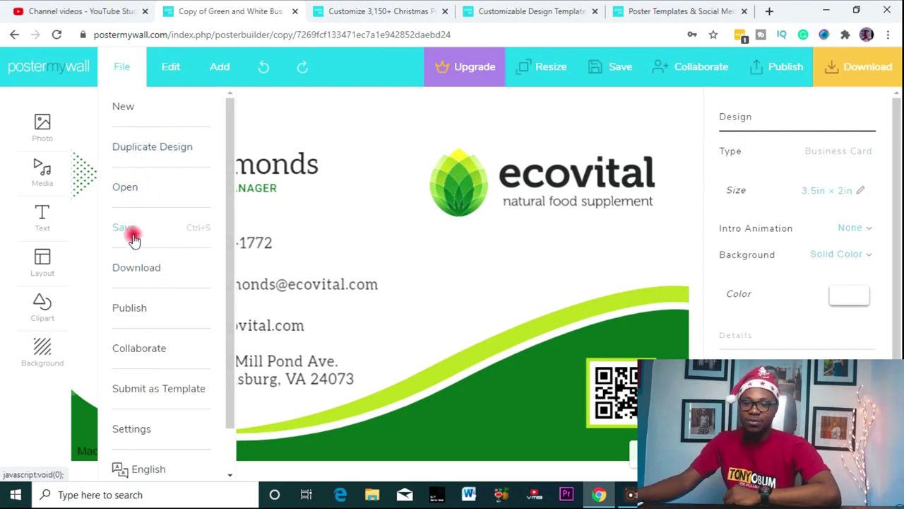
# Step: Open the premium Upgrade page in a new tab after checking the Edit menu
pyautogui.scroll(-1, 155, 237)
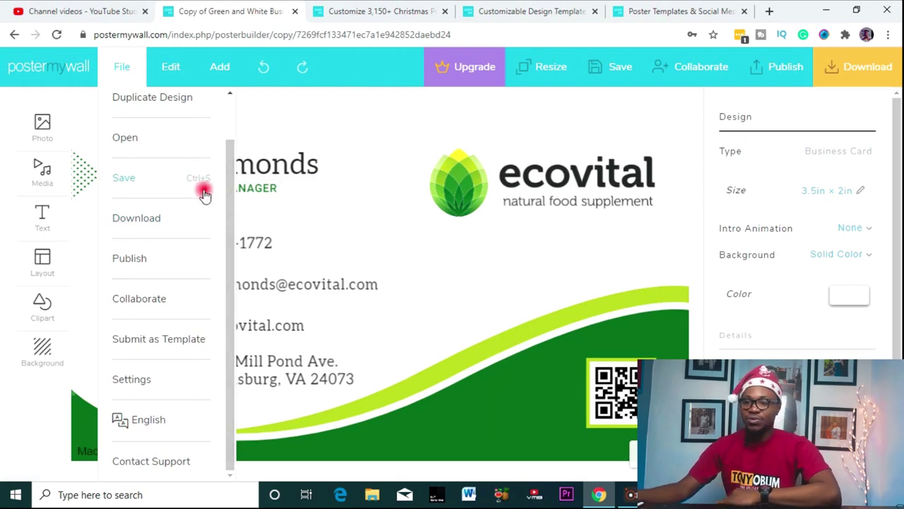
pyautogui.click(177, 74)
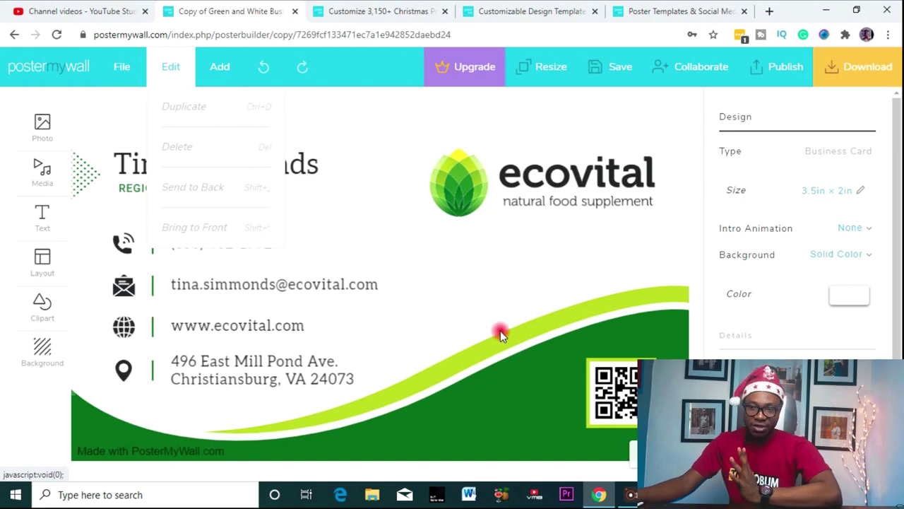
pyautogui.rightClick(476, 72)
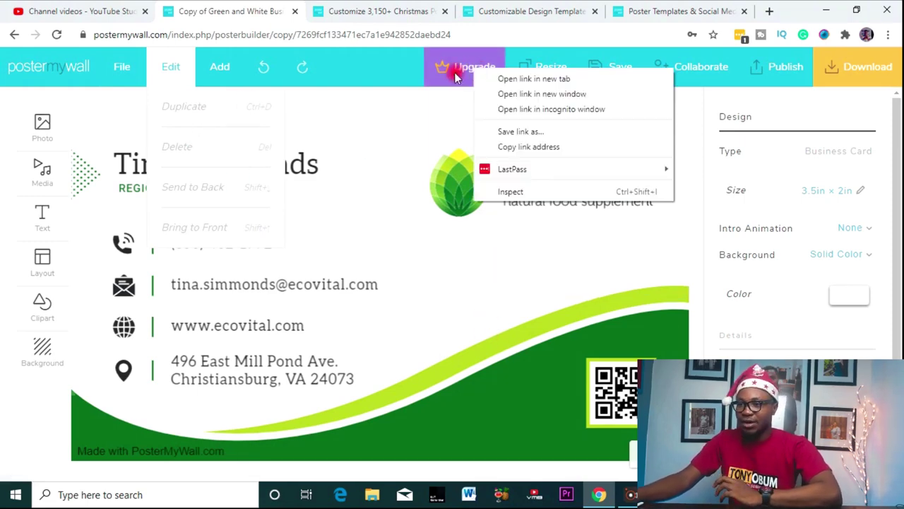
pyautogui.click(505, 77)
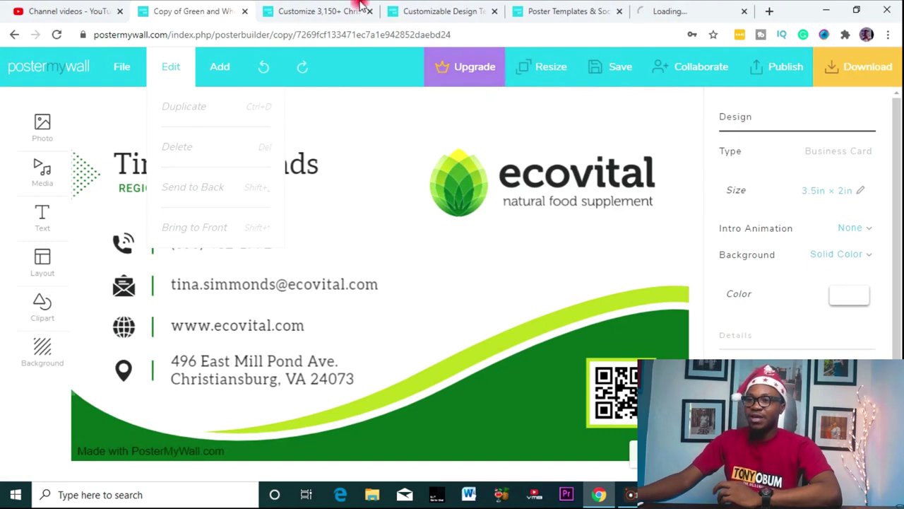
# Step: Close the poster, logo and Christmas template tabs and view the Subscriptions page
pyautogui.click(619, 11)
pyautogui.click(495, 11)
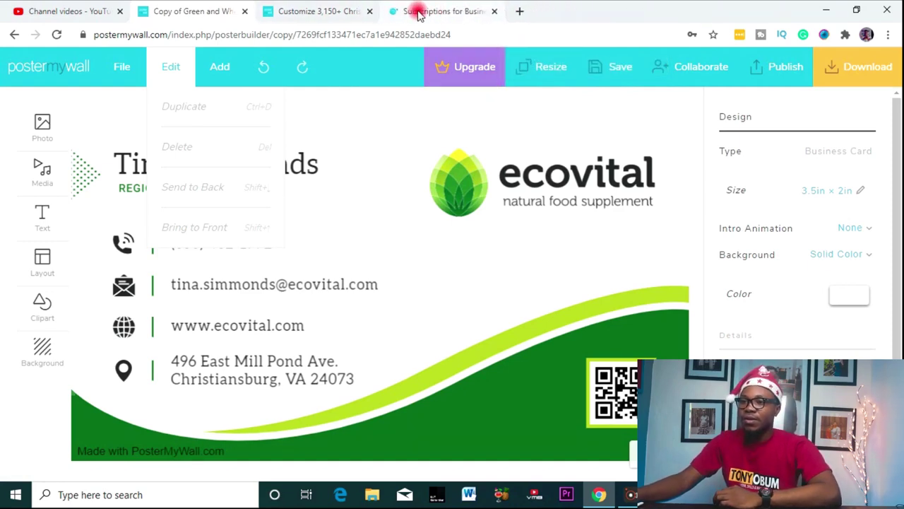
pyautogui.click(372, 11)
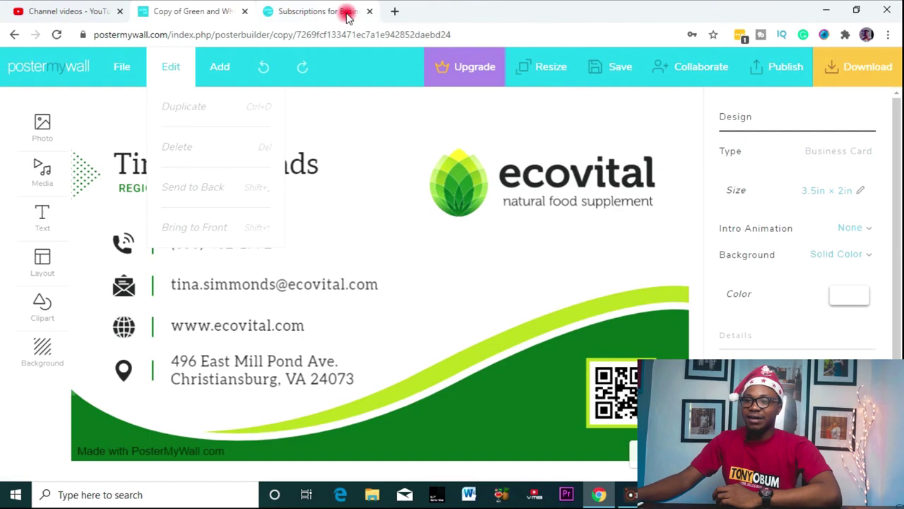
pyautogui.click(346, 12)
pyautogui.moveTo(395, 66)
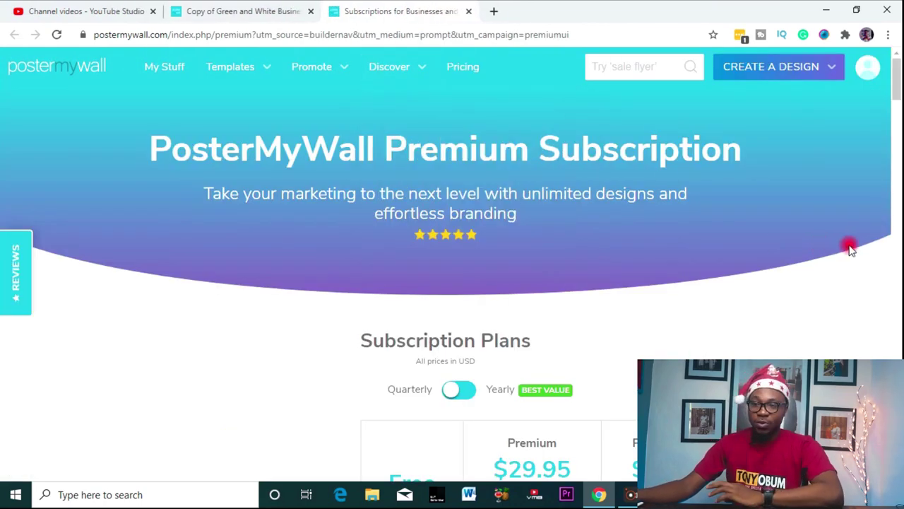
# Step: Check the card's green wave in the editor, then scroll through the Subscription Plans table
pyautogui.click(238, 13)
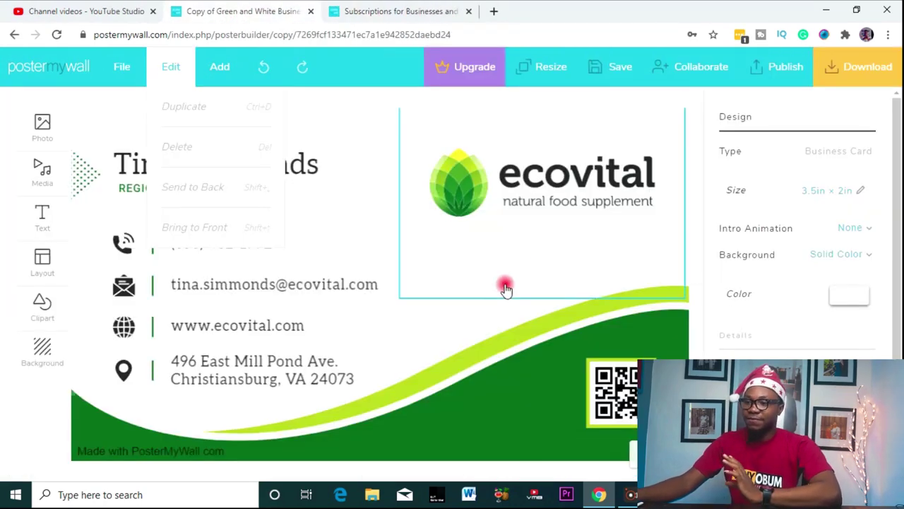
pyautogui.click(450, 348)
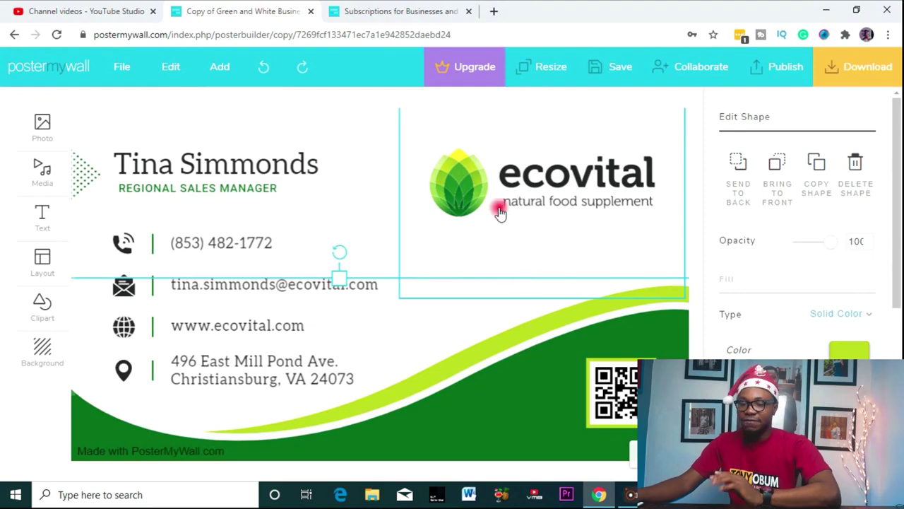
pyautogui.click(400, 7)
pyautogui.scroll(-5, 485, 264)
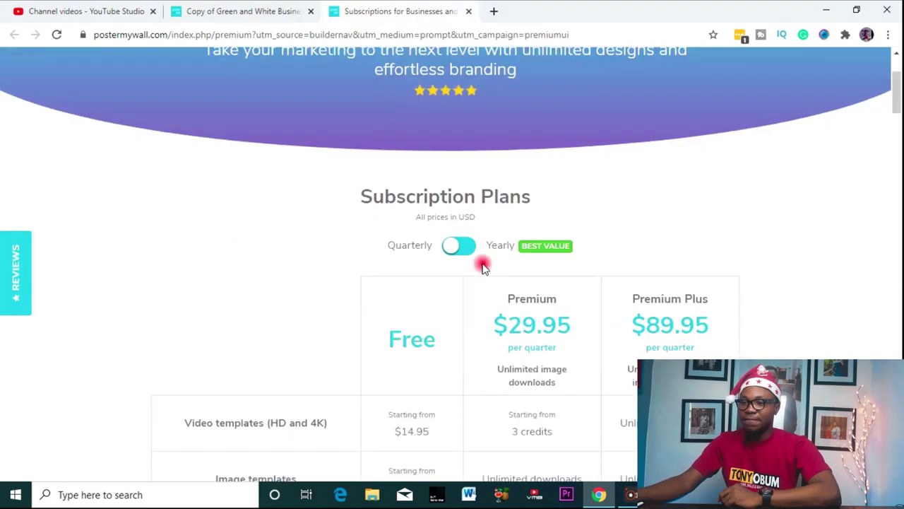
pyautogui.scroll(-1, 412, 216)
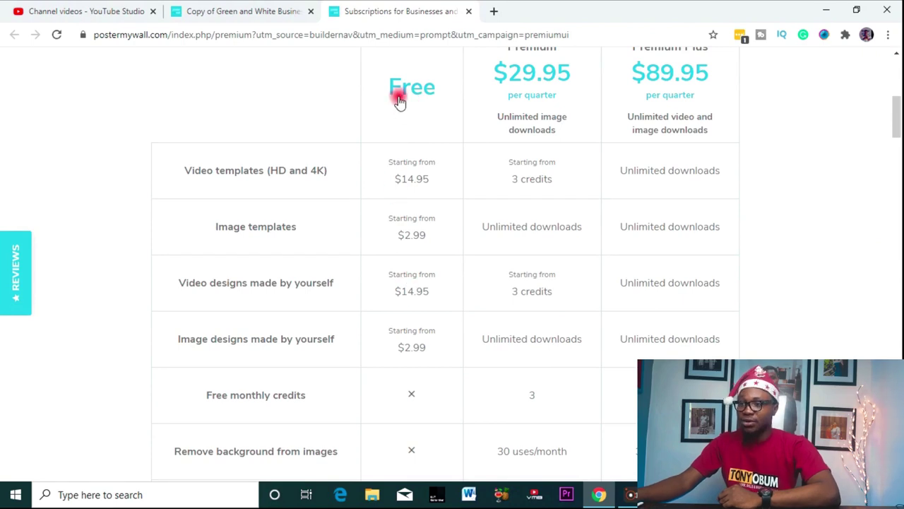
pyautogui.scroll(3, 671, 230)
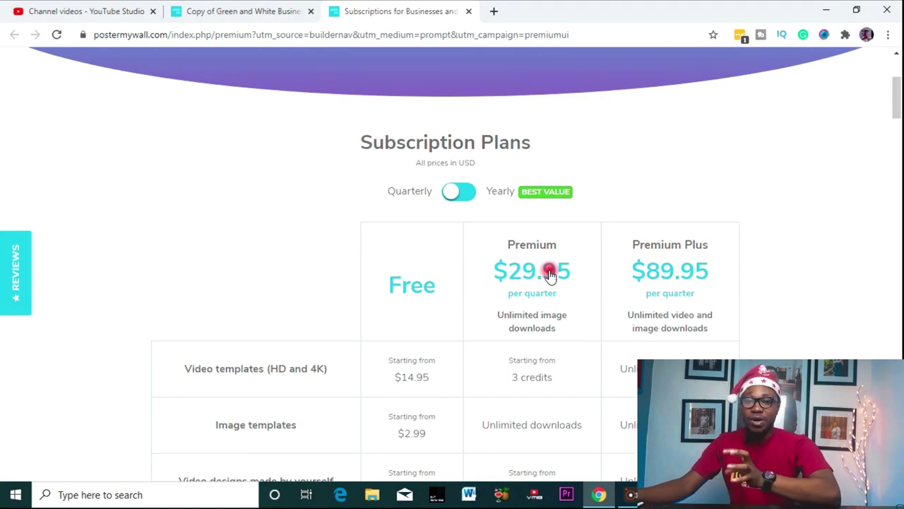
pyautogui.scroll(-1, 572, 282)
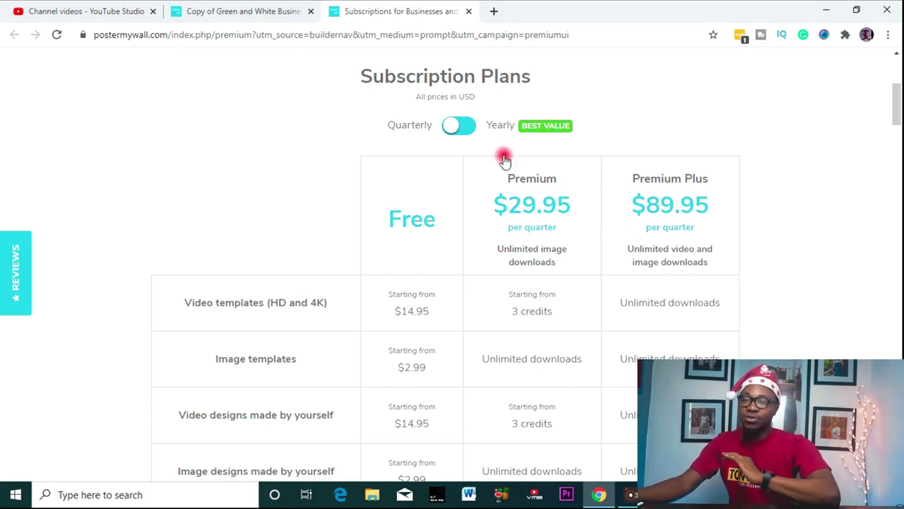
# Step: Review the plan pricing once more and return to the 'Copy of Green and White Business' design
pyautogui.click(267, 6)
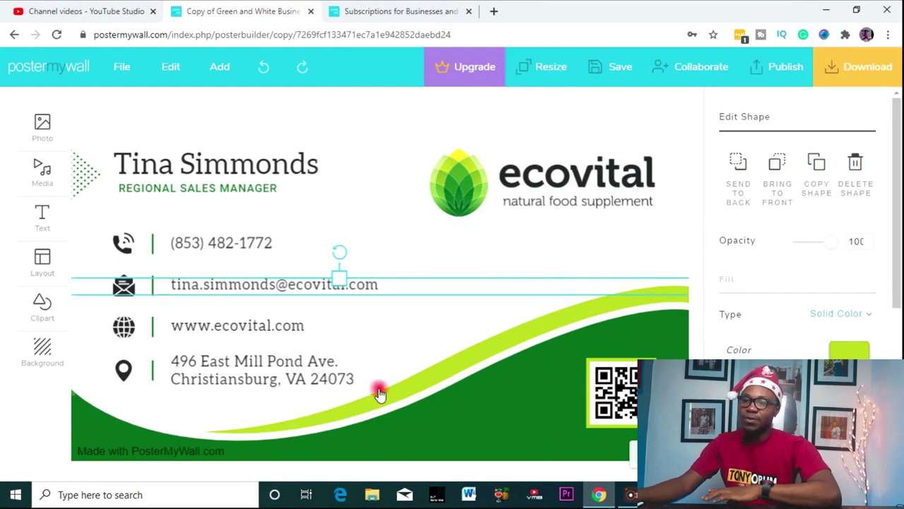
pyautogui.click(415, 11)
pyautogui.scroll(-4, 625, 322)
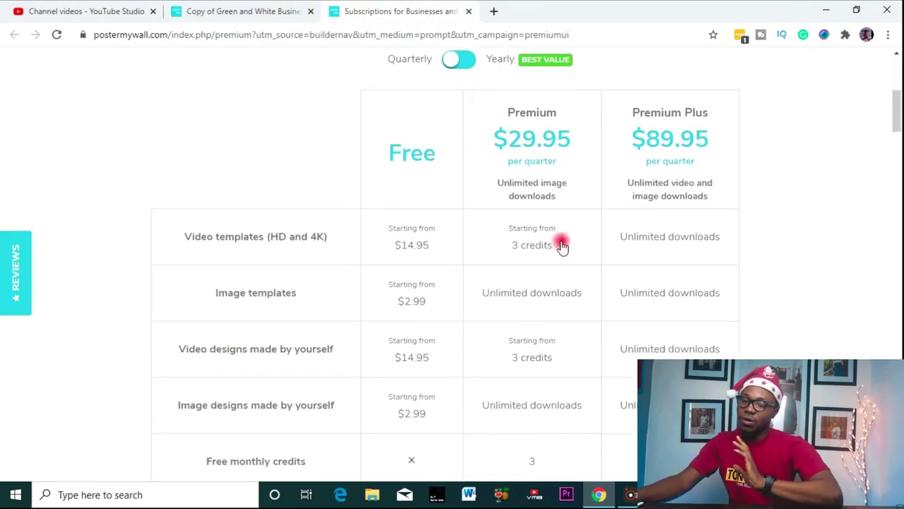
pyautogui.scroll(-1, 556, 190)
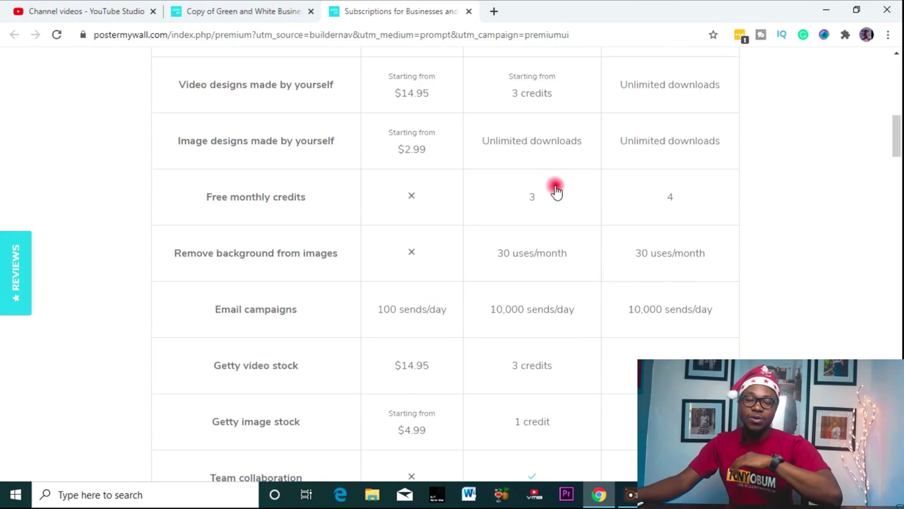
pyautogui.scroll(-3, 532, 286)
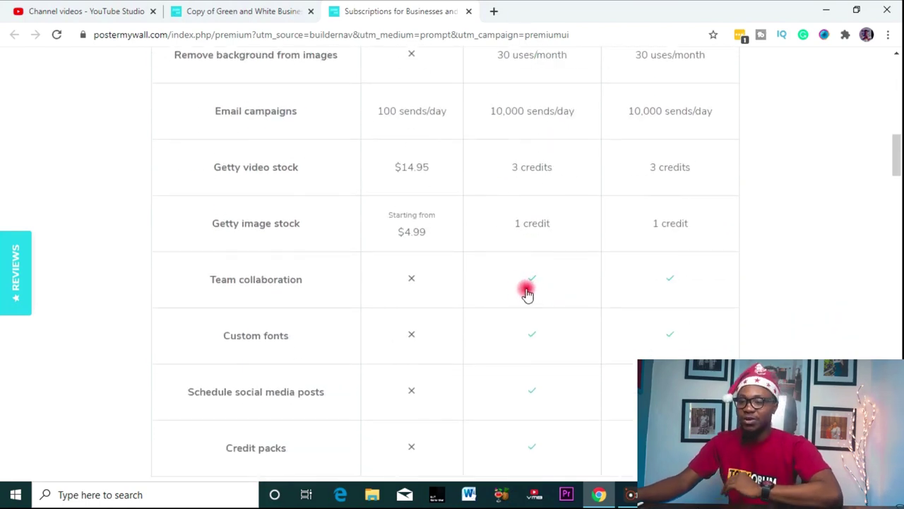
pyautogui.click(251, 18)
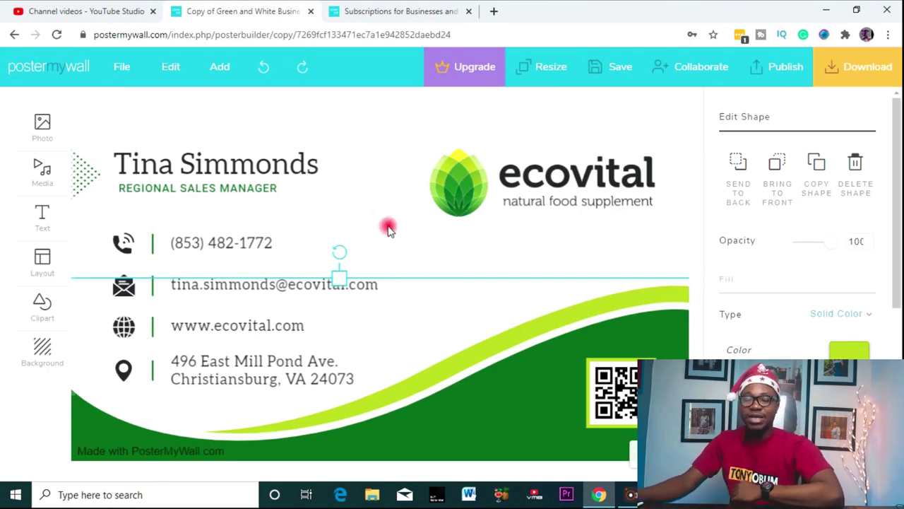
pyautogui.click(481, 392)
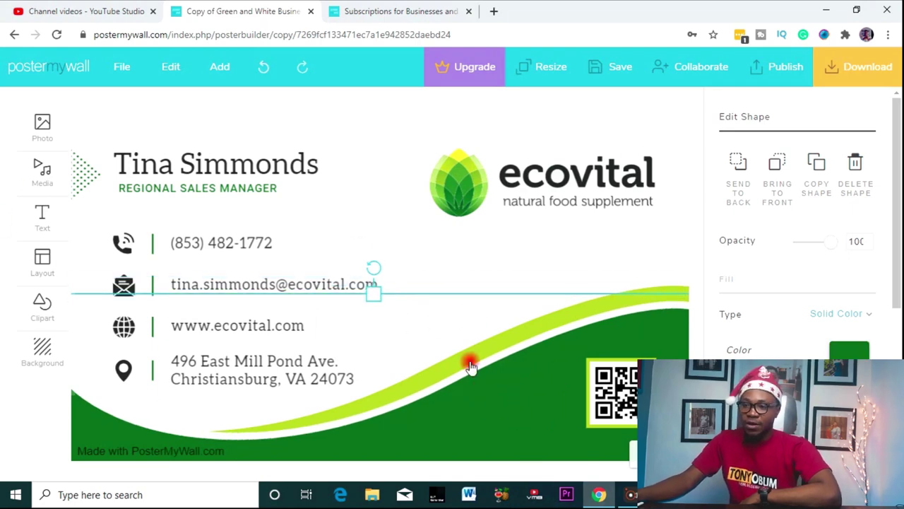
pyautogui.click(388, 238)
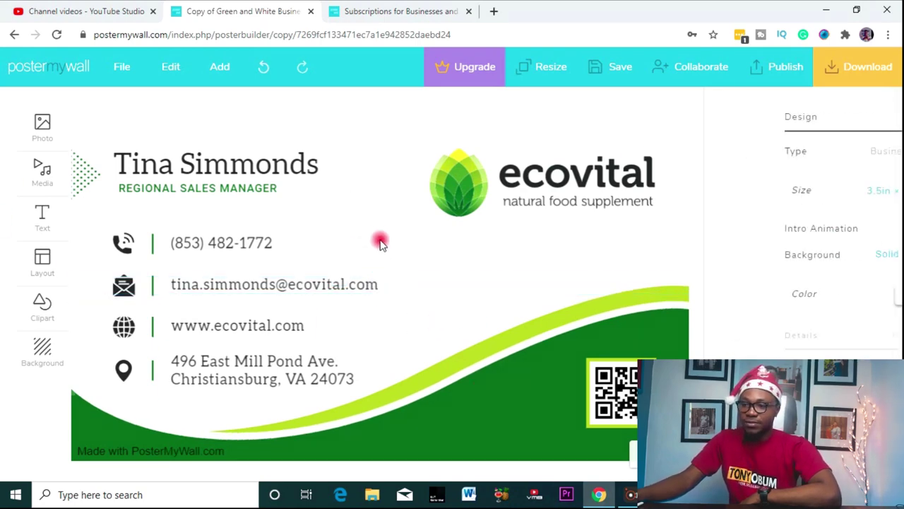
pyautogui.click(481, 412)
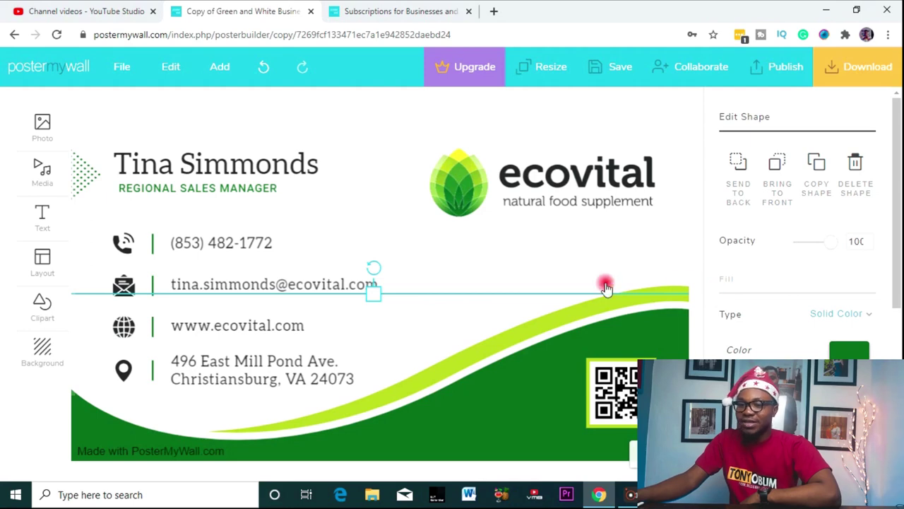
pyautogui.click(742, 177)
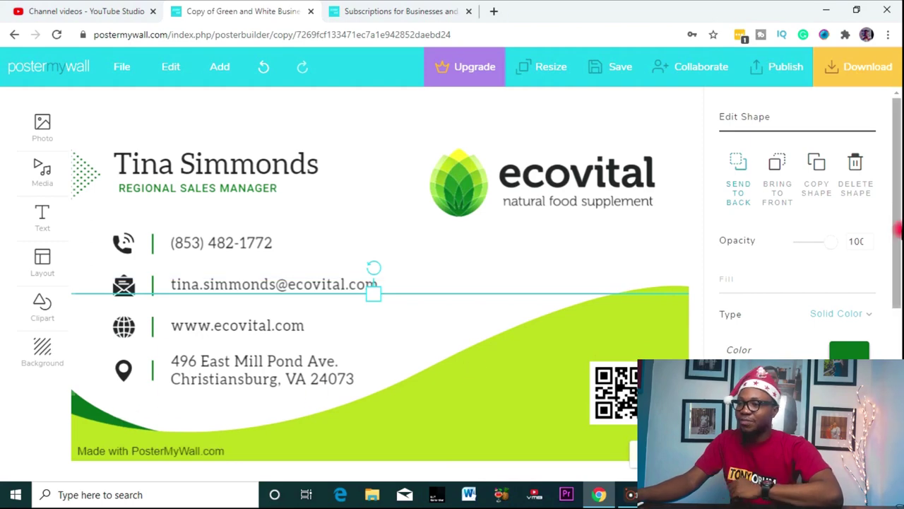
pyautogui.click(774, 170)
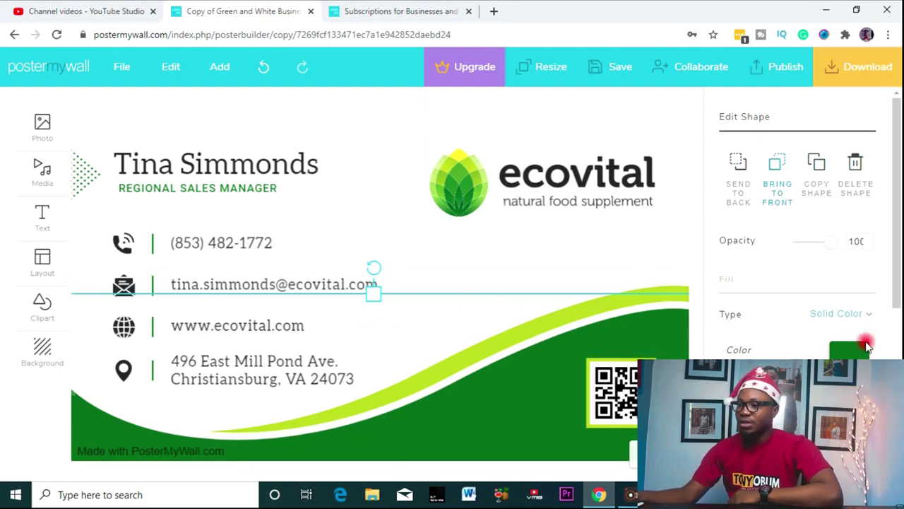
# Step: Change the bottom wave's fill from dark green to navy blue #161c94
pyautogui.click(845, 353)
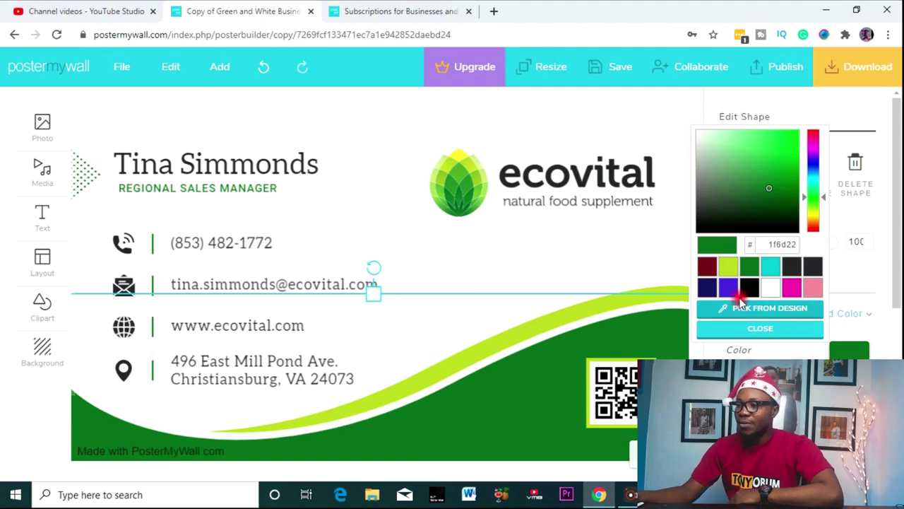
pyautogui.click(813, 163)
pyautogui.moveTo(771, 188); pyautogui.dragTo(780, 183)
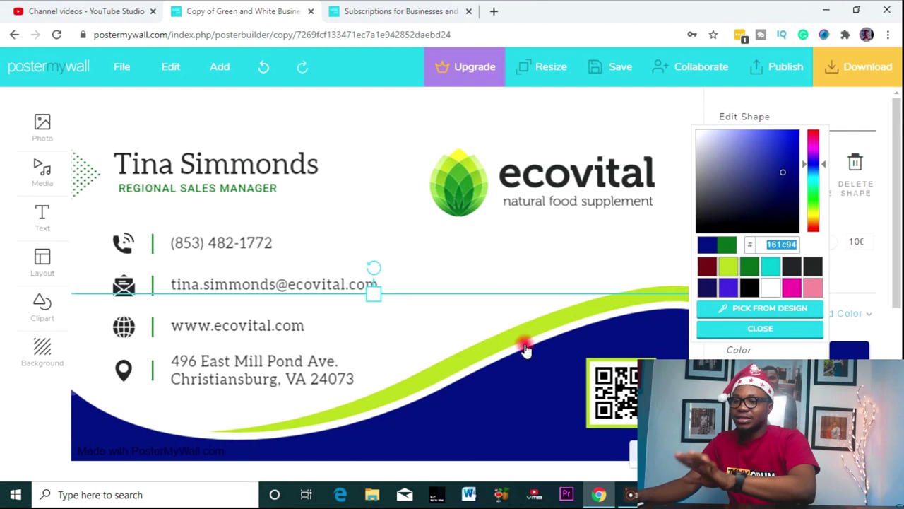
pyautogui.click(747, 311)
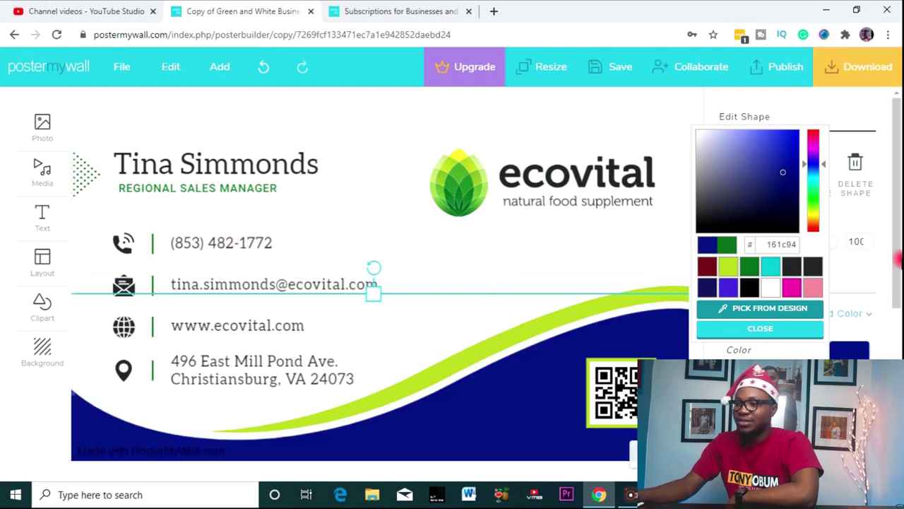
pyautogui.click(757, 329)
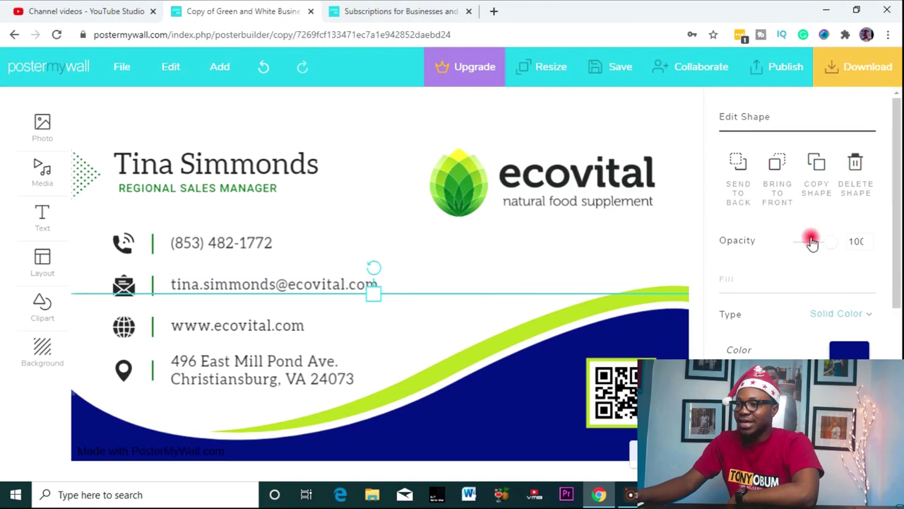
# Step: Reduce the navy wave's white outline thickness from 12 to 6
pyautogui.moveTo(829, 245)
pyautogui.mouseDown()
pyautogui.moveTo(812, 249)
pyautogui.moveTo(827, 242)
pyautogui.moveTo(846, 263)
pyautogui.moveTo(833, 246)
pyautogui.mouseUp()
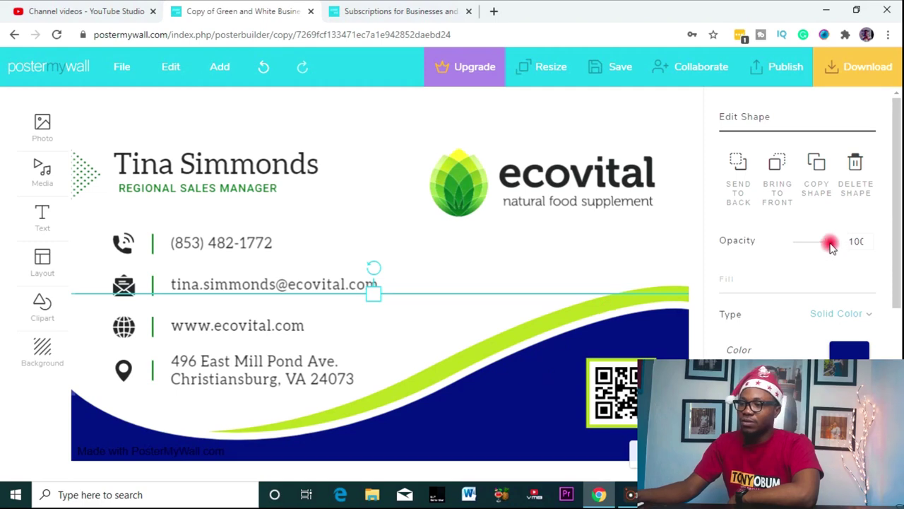
pyautogui.scroll(-4, 804, 242)
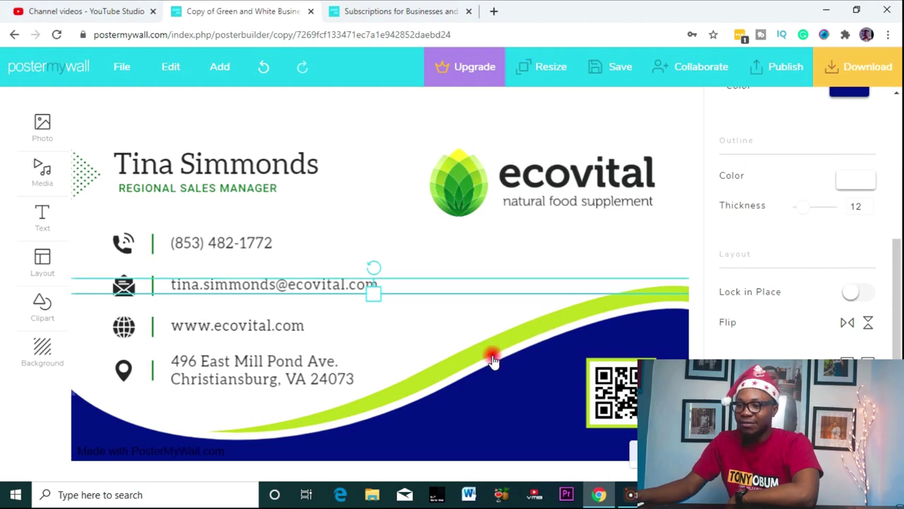
pyautogui.moveTo(845, 188); pyautogui.dragTo(799, 220)
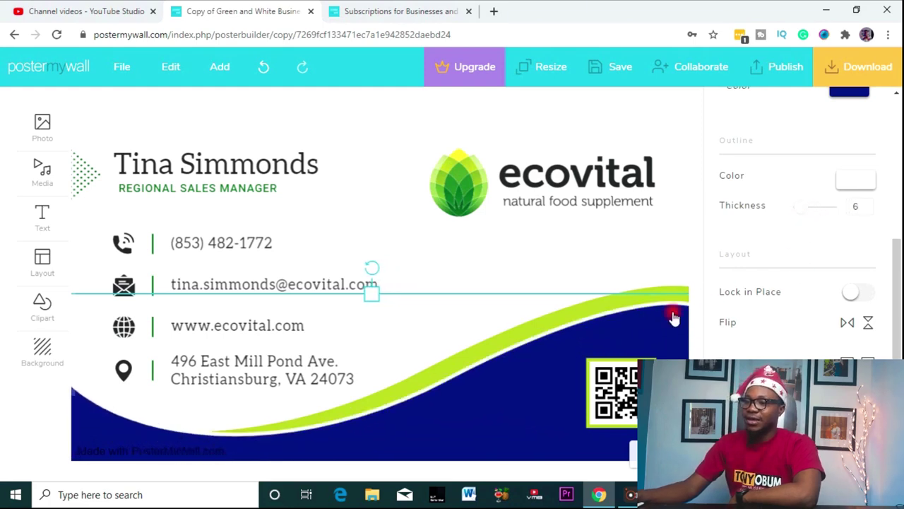
pyautogui.scroll(-1, 836, 297)
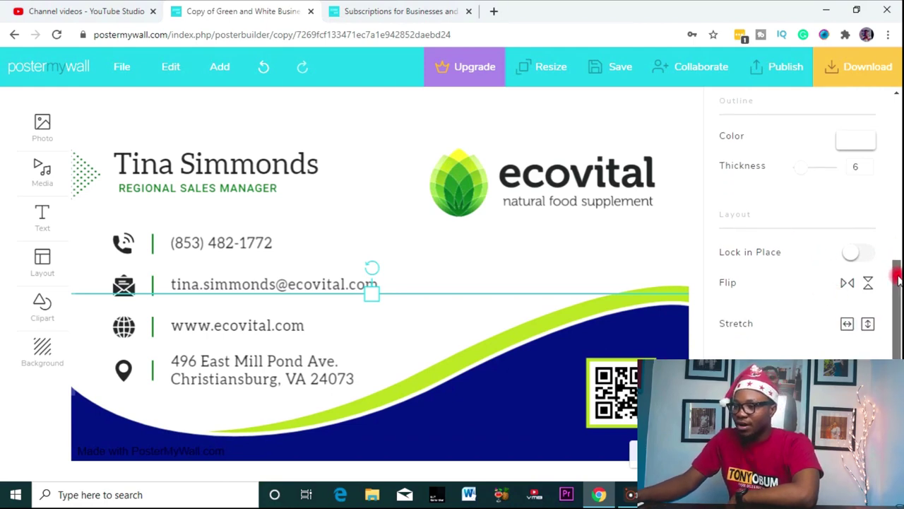
# Step: Try moving the navy wave upward, undo the move, and toggle the wave's lock
pyautogui.moveTo(529, 365); pyautogui.dragTo(528, 325)
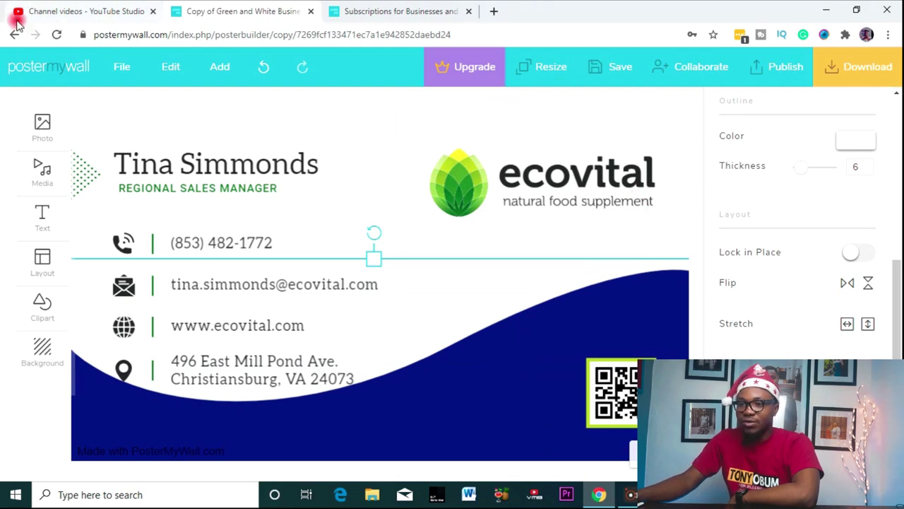
pyautogui.click(264, 74)
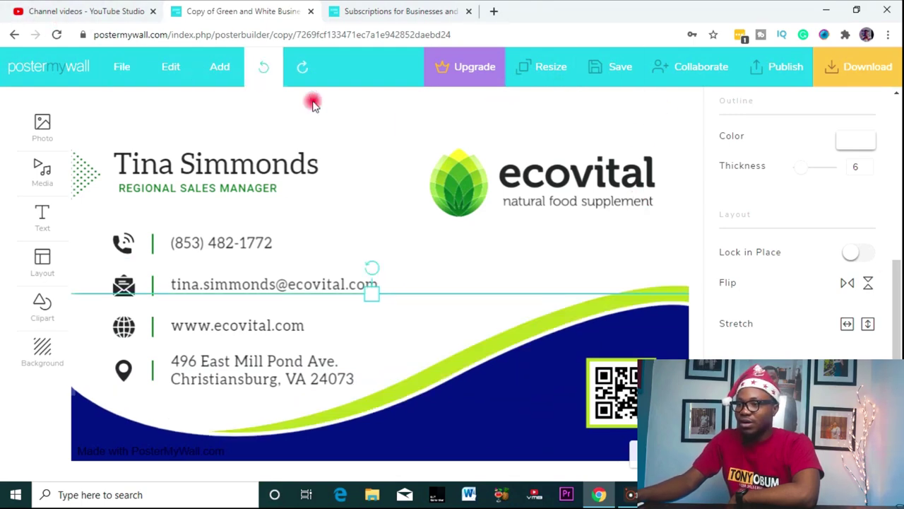
pyautogui.click(848, 255)
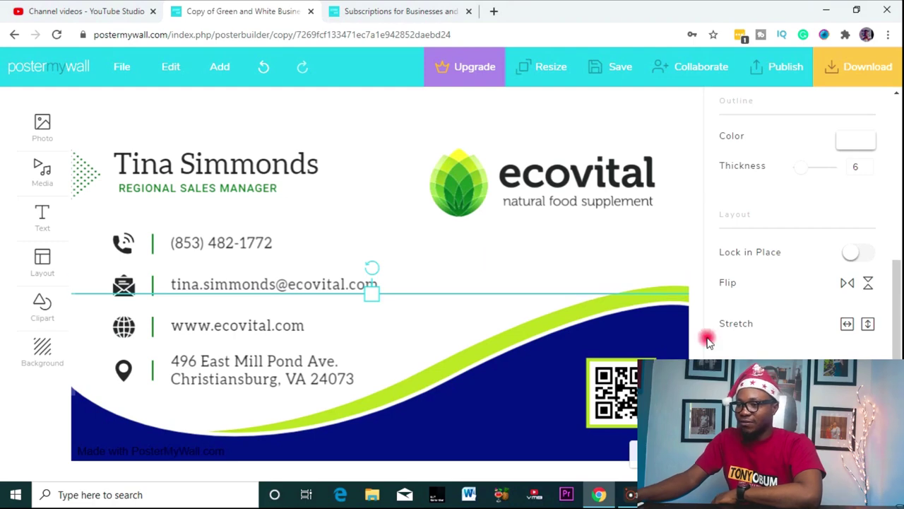
# Step: Drag the navy wave upward over the contact lines and lime swoosh, checking its outline colour
pyautogui.moveTo(478, 375); pyautogui.dragTo(436, 228)
pyautogui.click(484, 429)
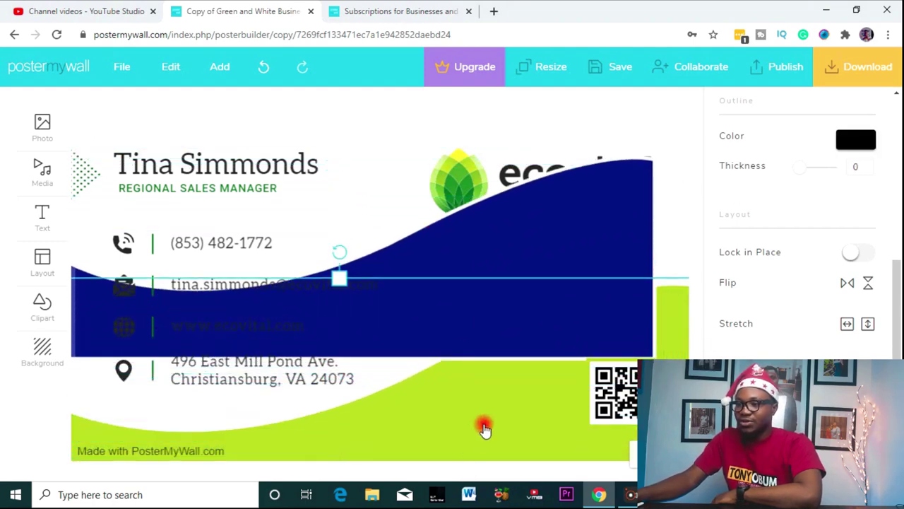
pyautogui.click(856, 140)
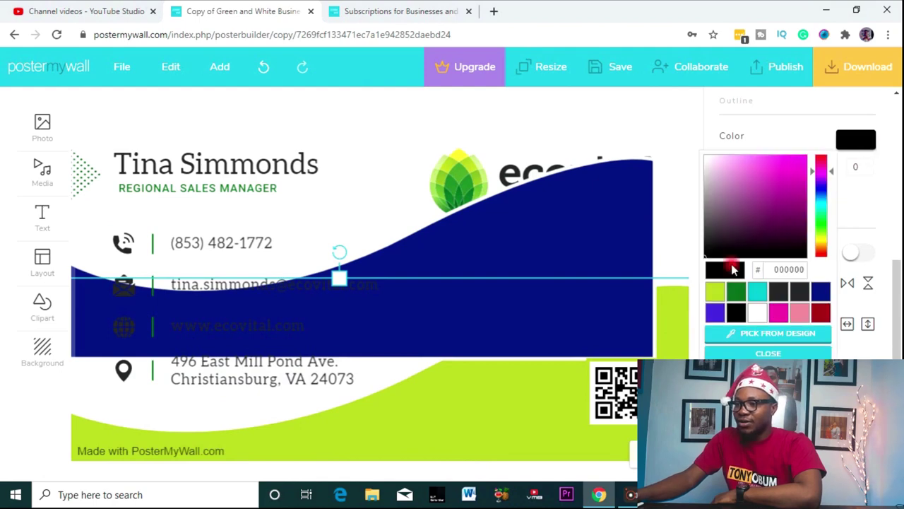
pyautogui.click(761, 354)
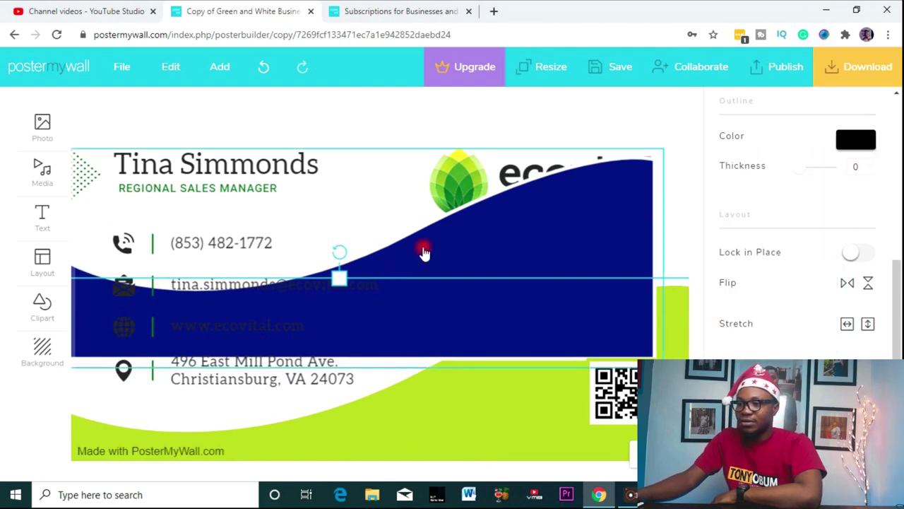
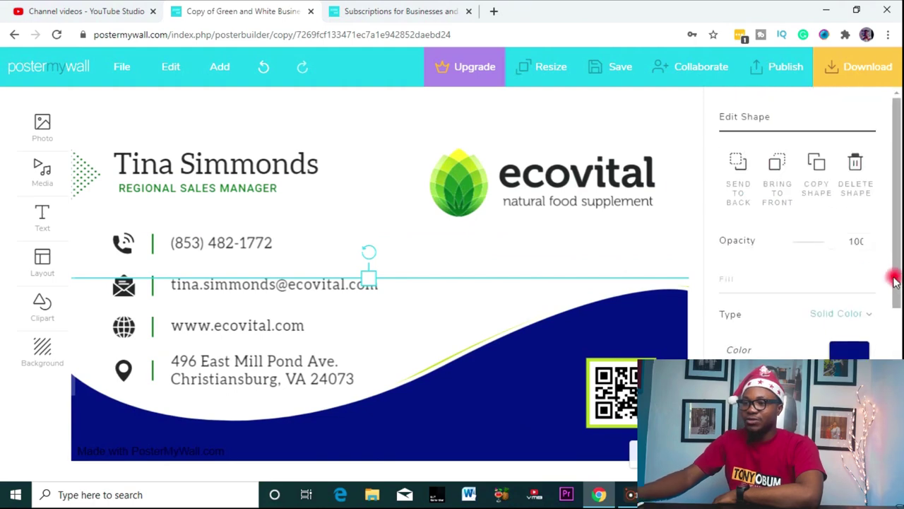
# Step: Change the card's name heading font to Archivo Black
pyautogui.click(181, 164)
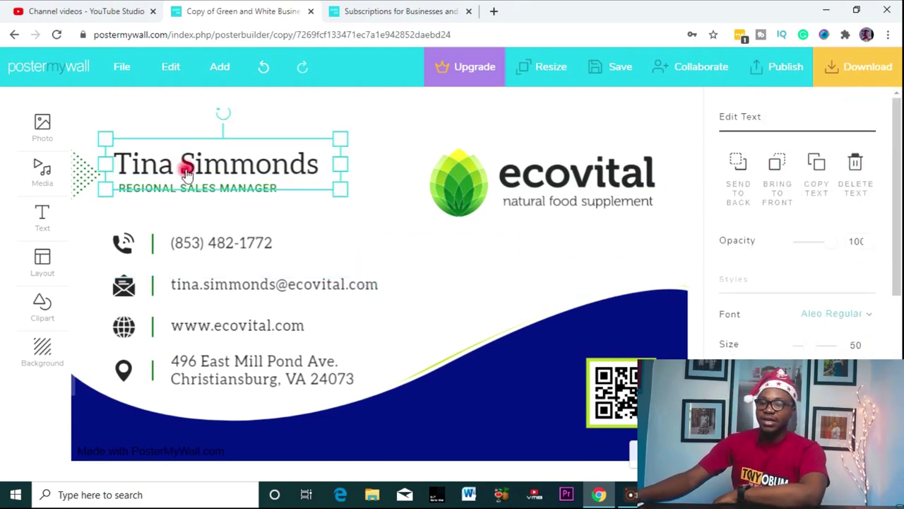
pyautogui.click(319, 165)
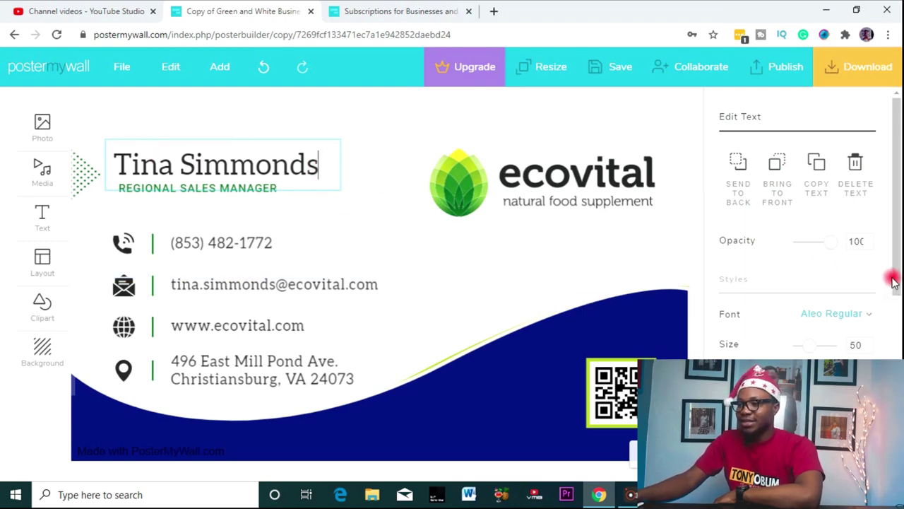
pyautogui.scroll(-2, 894, 278)
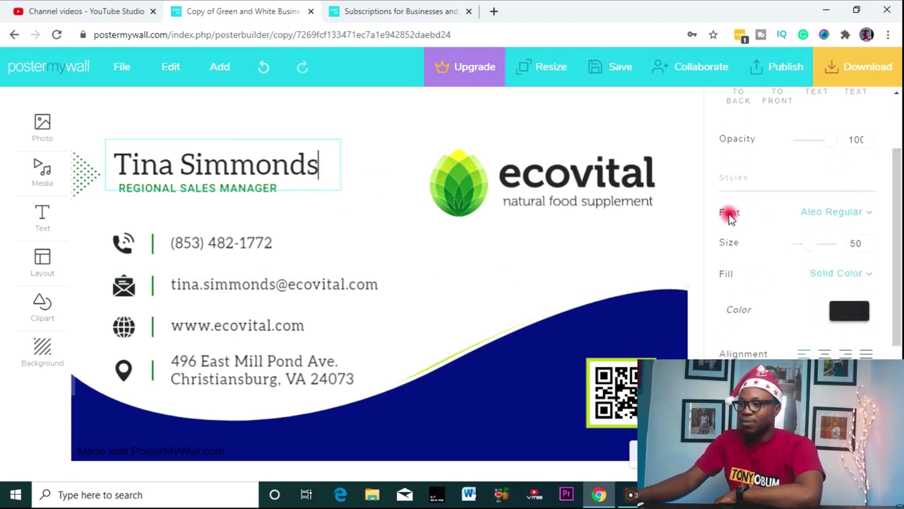
pyautogui.click(844, 214)
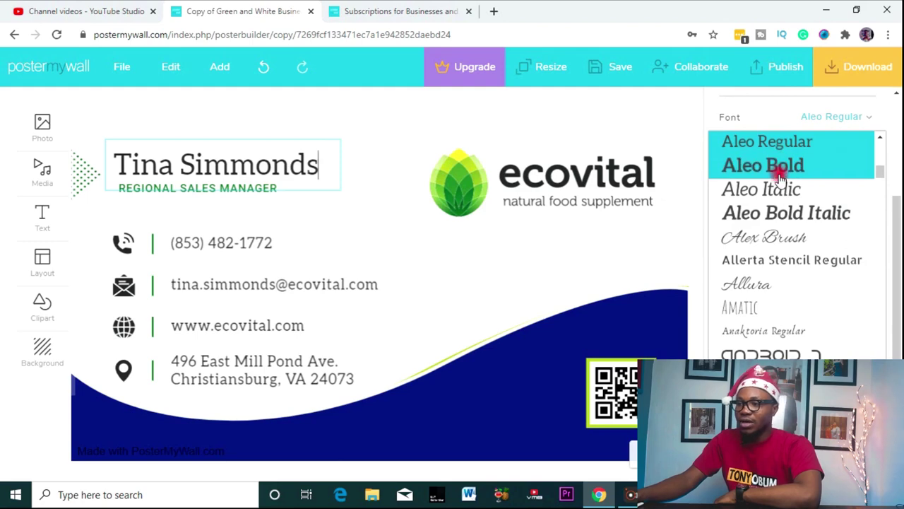
pyautogui.scroll(-10, 784, 184)
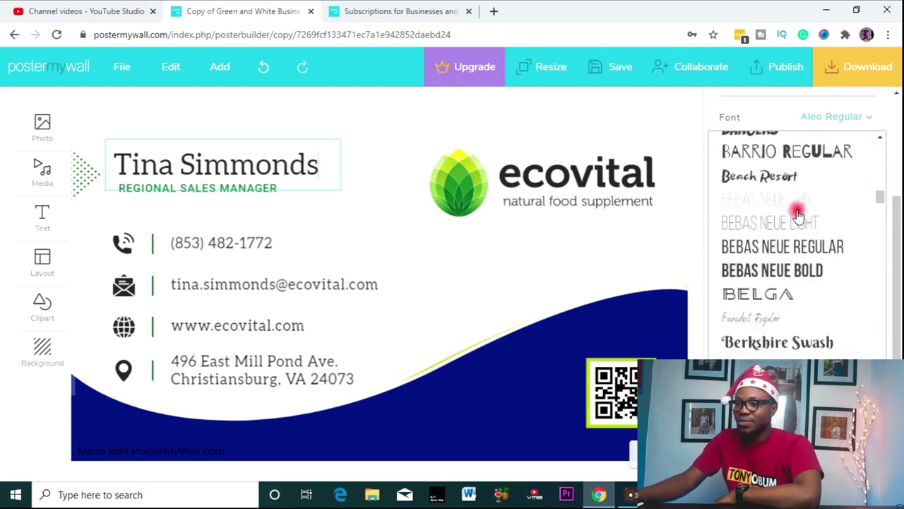
pyautogui.scroll(5, 797, 208)
pyautogui.scroll(1, 797, 212)
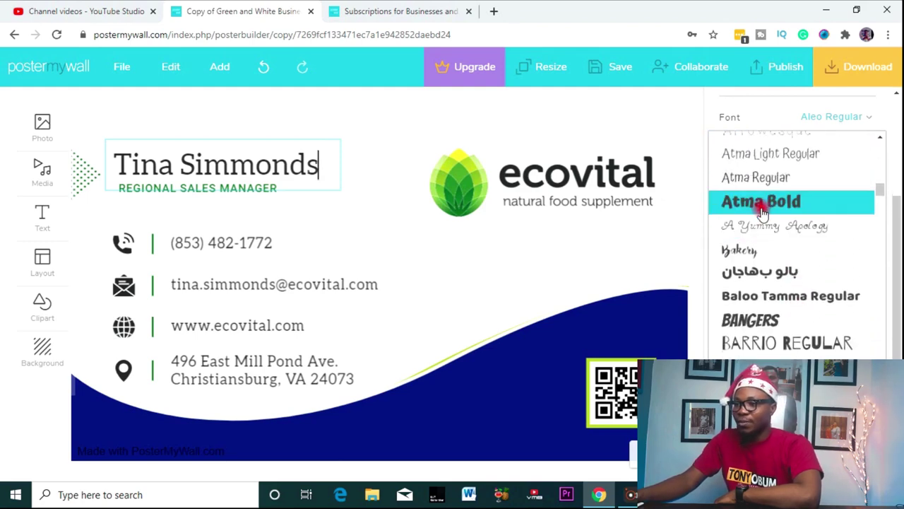
pyautogui.scroll(5, 762, 208)
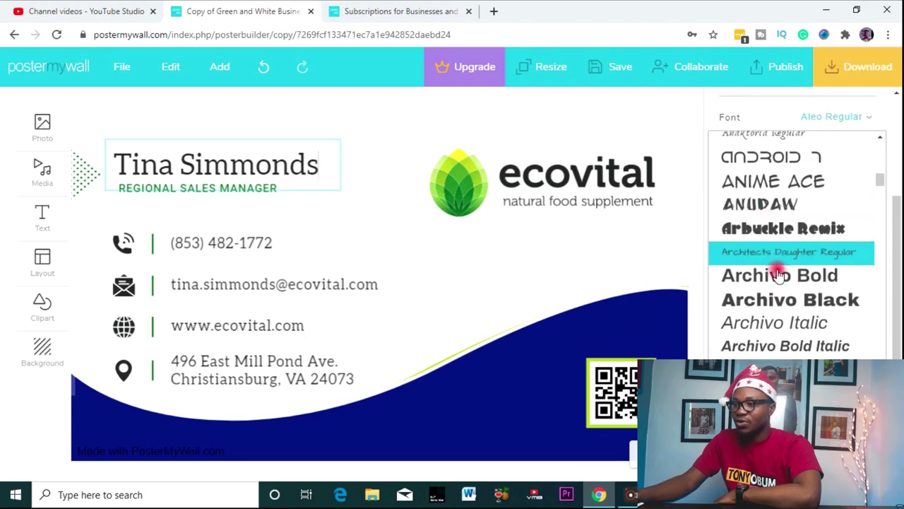
pyautogui.click(788, 298)
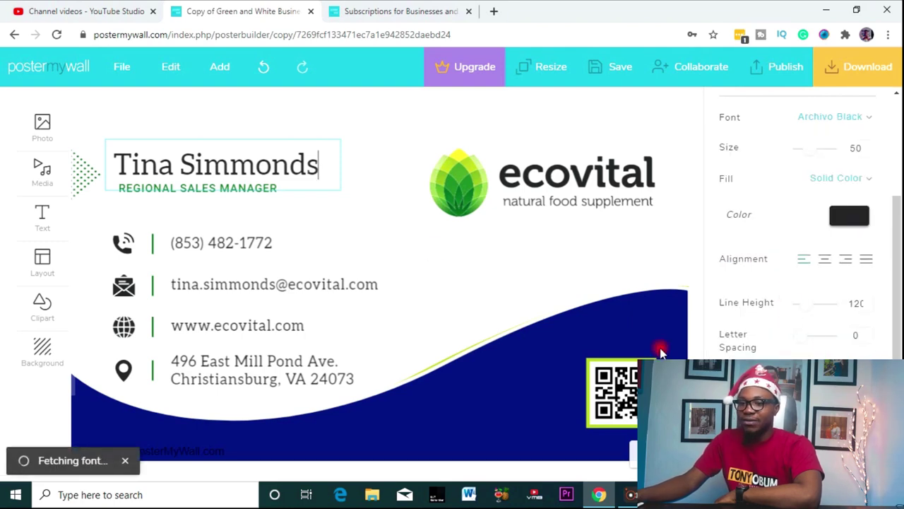
pyautogui.click(268, 162)
pyautogui.hotkey('ctrl', 'a')
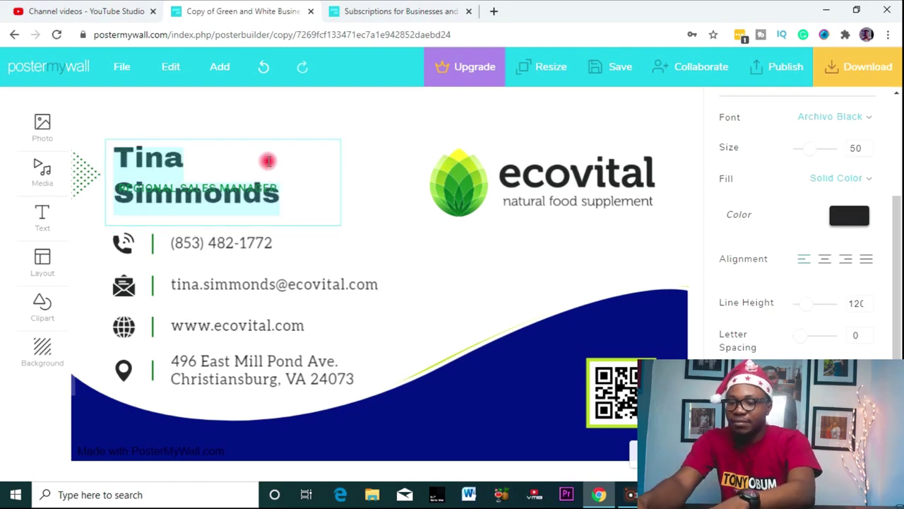
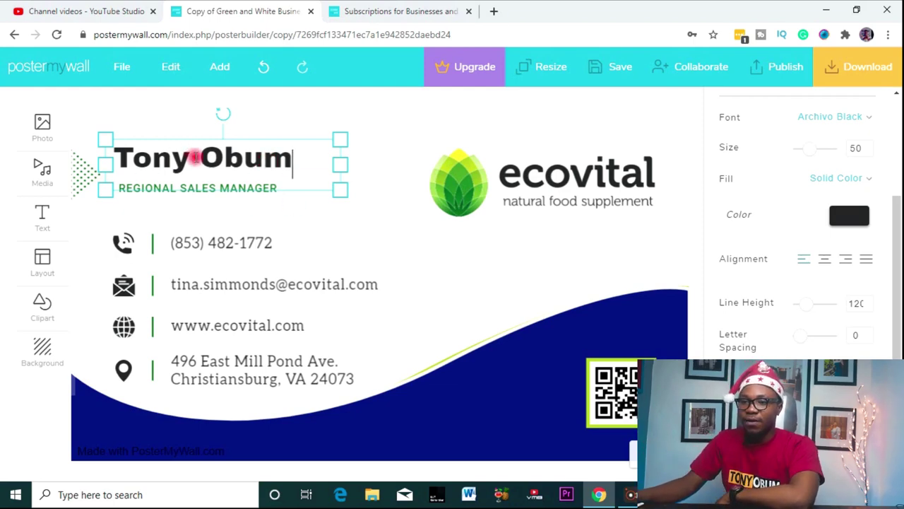
pyautogui.hotkey('ctrl', 'a')
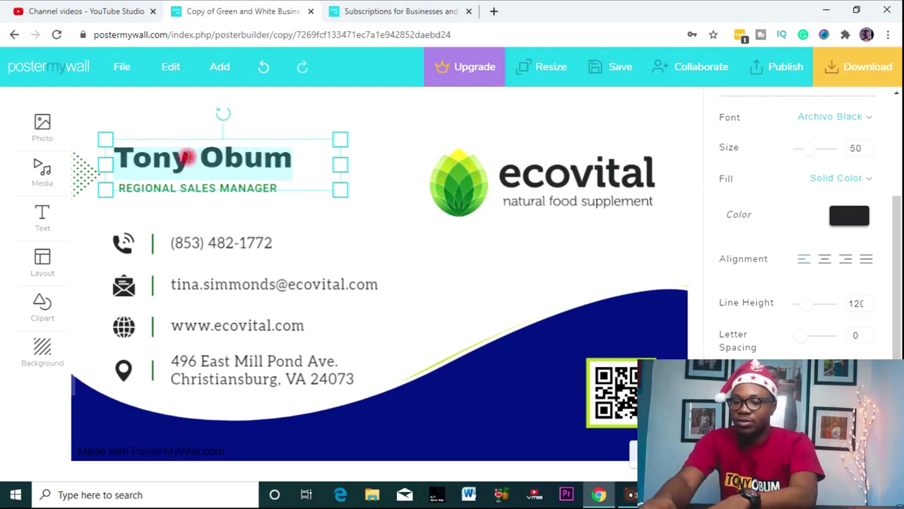
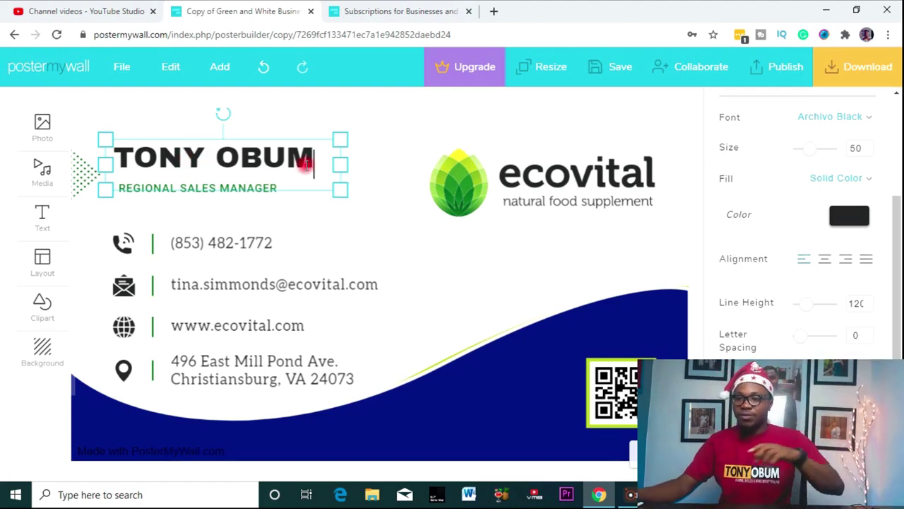
# Step: Replace the 'REGIONAL SALES MANAGER' job title with 'Content creator'
pyautogui.click(256, 188)
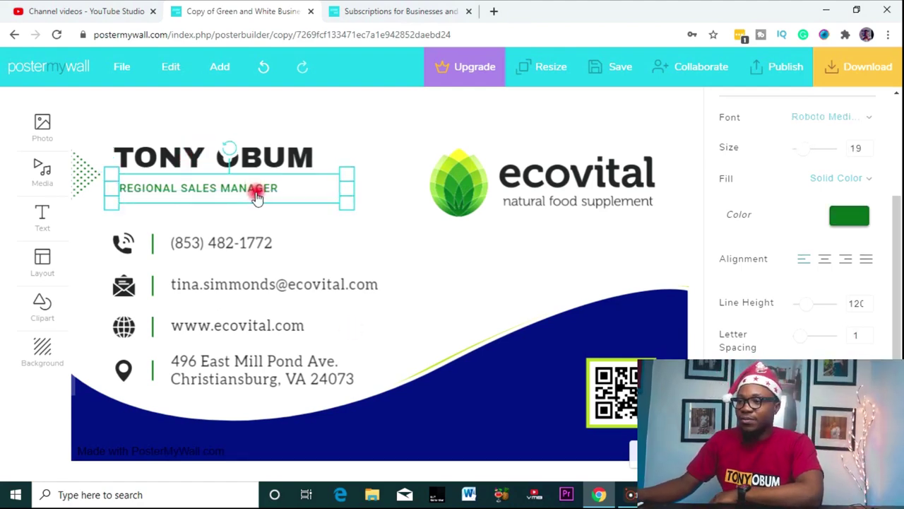
pyautogui.moveTo(280, 191); pyautogui.dragTo(231, 196)
pyautogui.rightClick(232, 194)
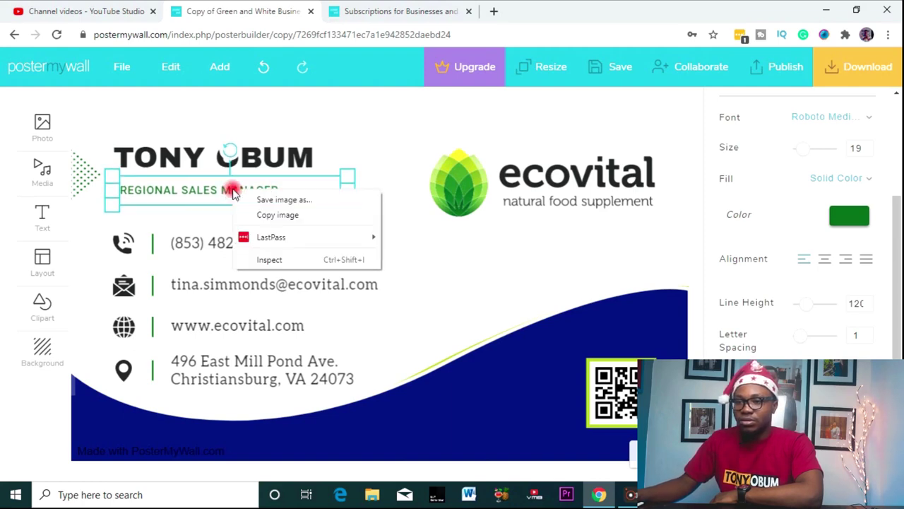
pyautogui.click(181, 189)
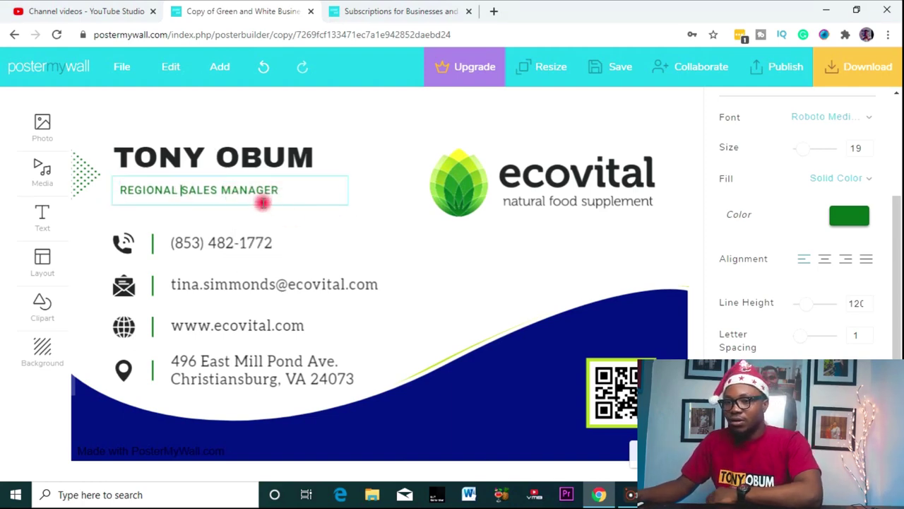
pyautogui.hotkey('ctrl', 'a')
pyautogui.write('Con')
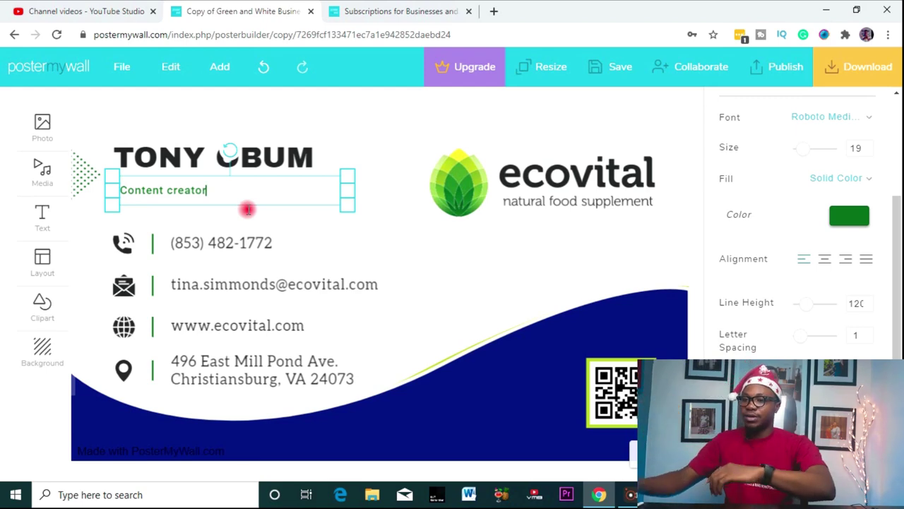
pyautogui.click(339, 232)
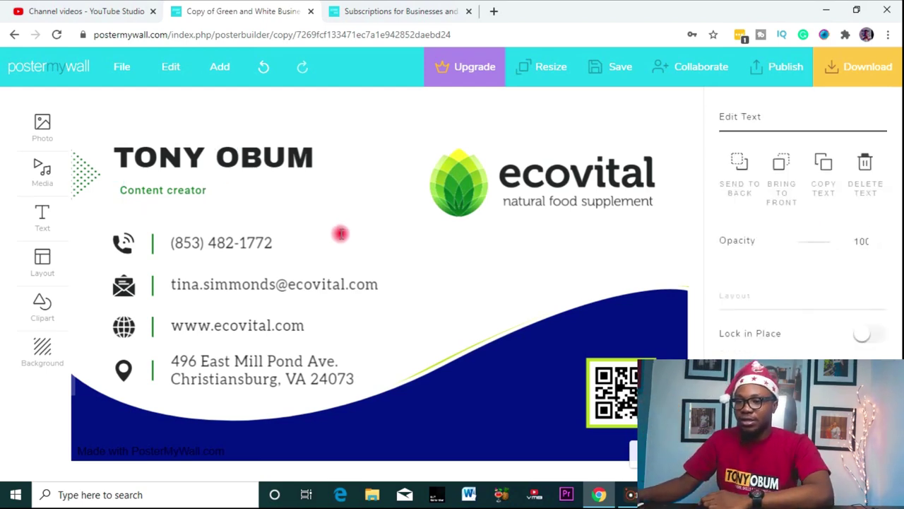
# Step: Nudge the Content creator title under the name and recolour it from green to black (000000)
pyautogui.click(164, 189)
pyautogui.moveTo(164, 189); pyautogui.dragTo(172, 187)
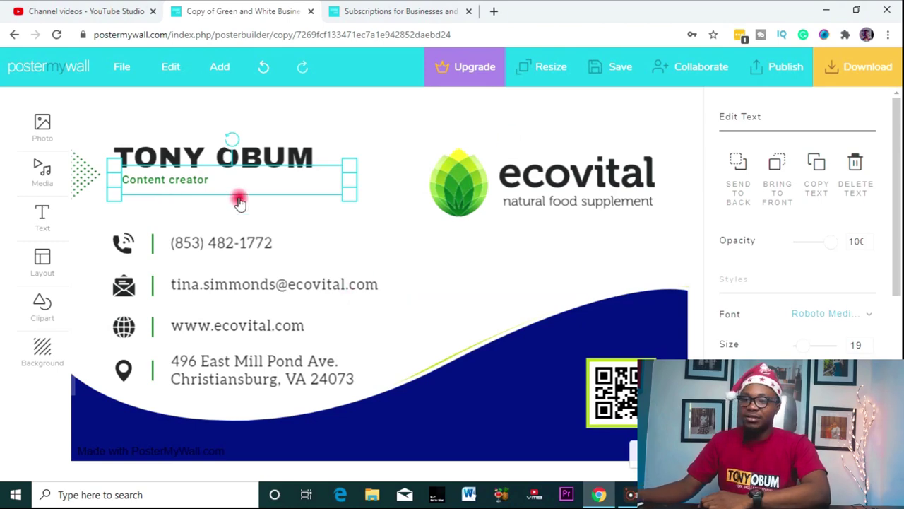
pyautogui.scroll(-1, 810, 303)
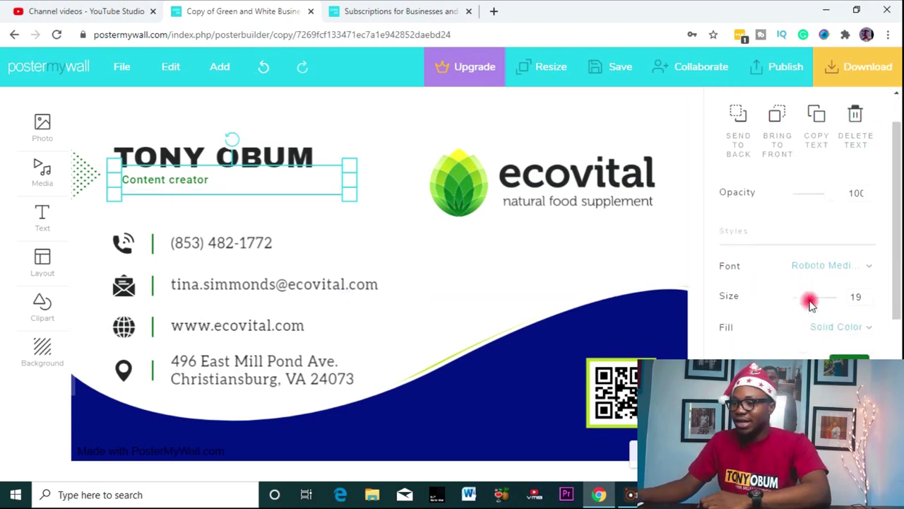
pyautogui.scroll(-2, 810, 302)
pyautogui.click(846, 291)
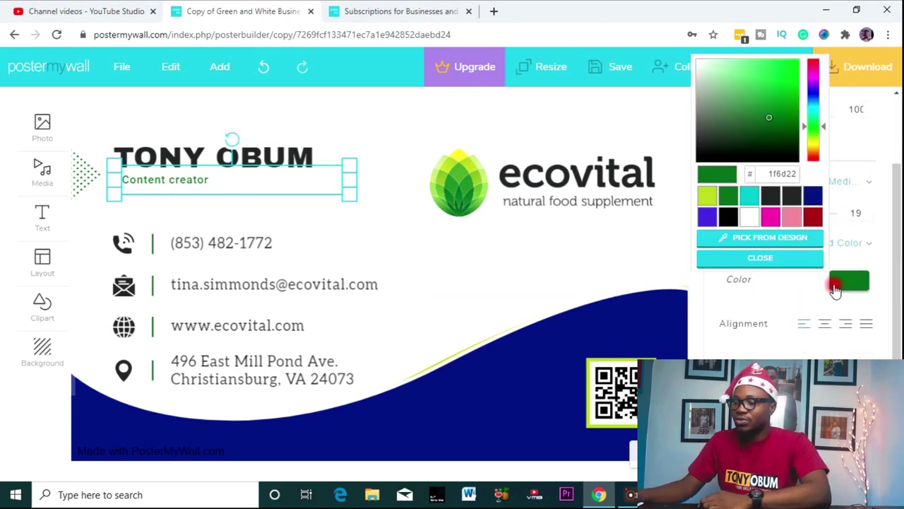
pyautogui.moveTo(733, 133); pyautogui.dragTo(696, 160)
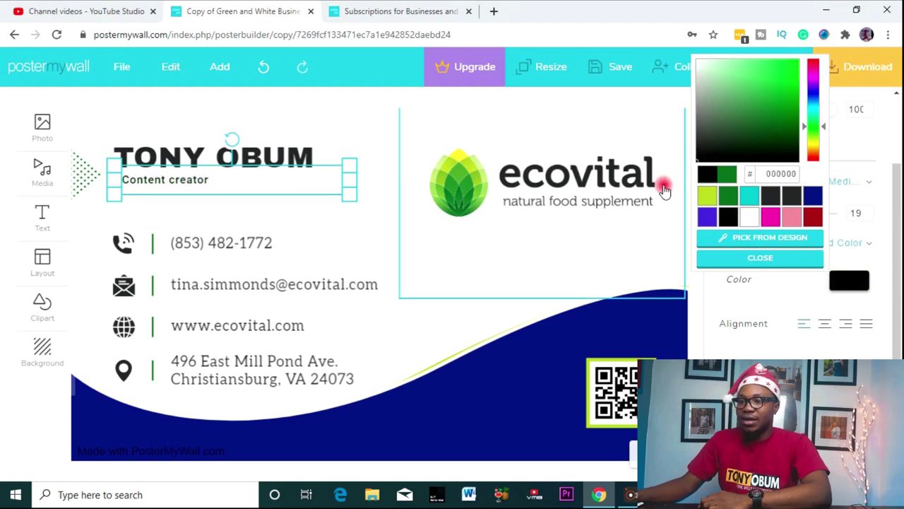
pyautogui.click(753, 257)
pyautogui.click(265, 221)
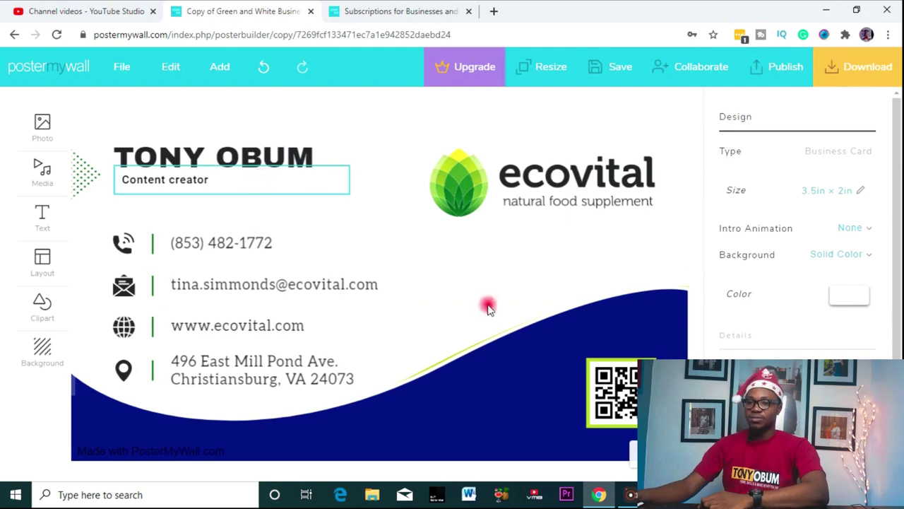
pyautogui.click(219, 248)
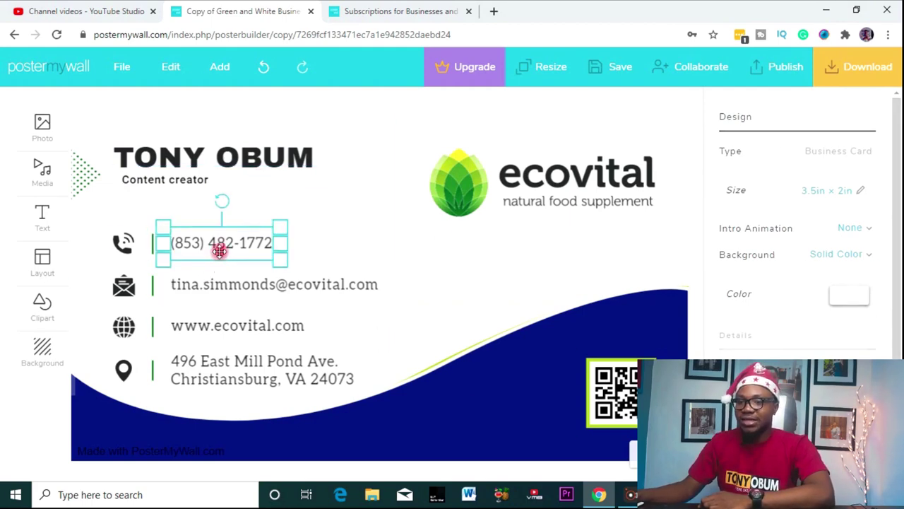
pyautogui.click(253, 244)
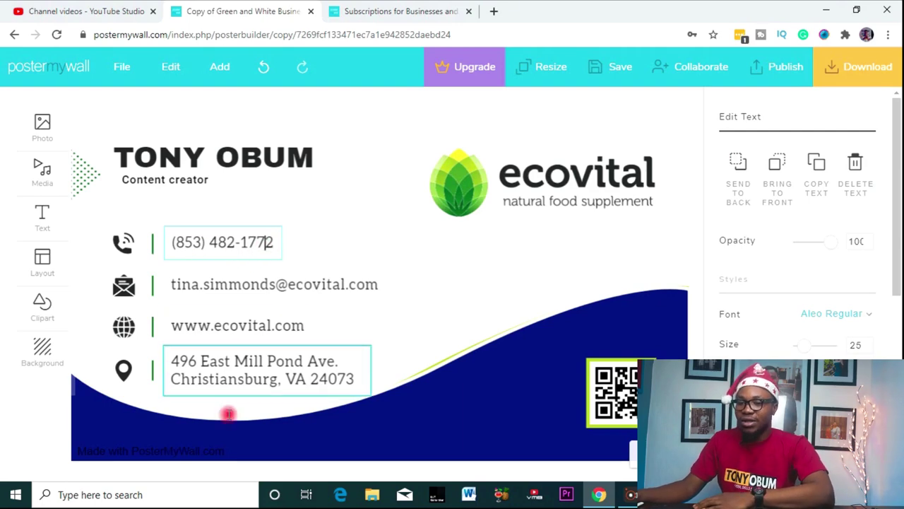
pyautogui.click(385, 221)
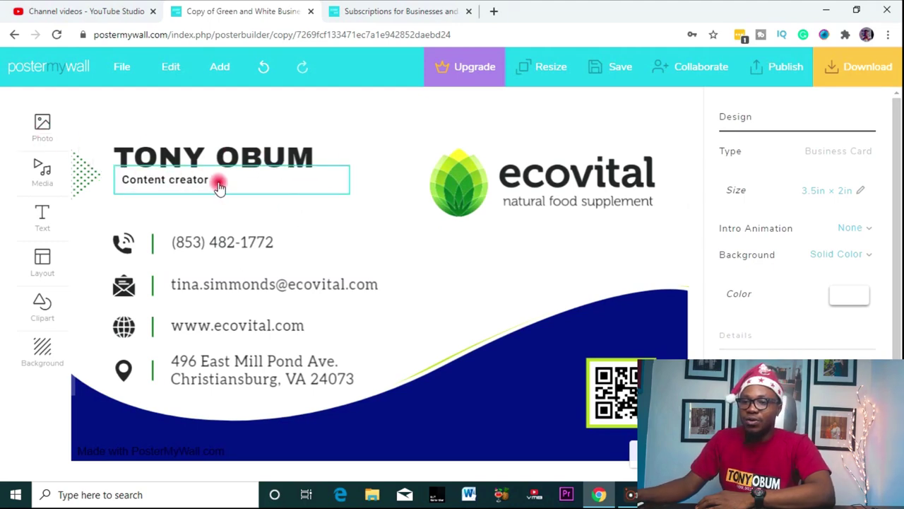
pyautogui.click(225, 157)
pyautogui.moveTo(225, 157)
pyautogui.mouseDown()
pyautogui.moveTo(224, 126)
pyautogui.moveTo(224, 140)
pyautogui.mouseUp()
pyautogui.moveTo(179, 185); pyautogui.dragTo(193, 163)
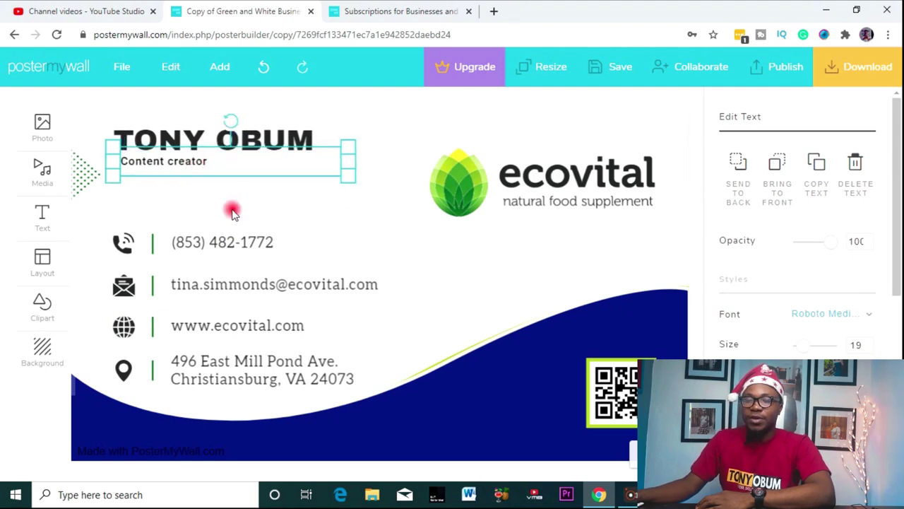
# Step: Add the uploaded portrait photo to the card, shrinking it and moving it below the name
pyautogui.click(41, 126)
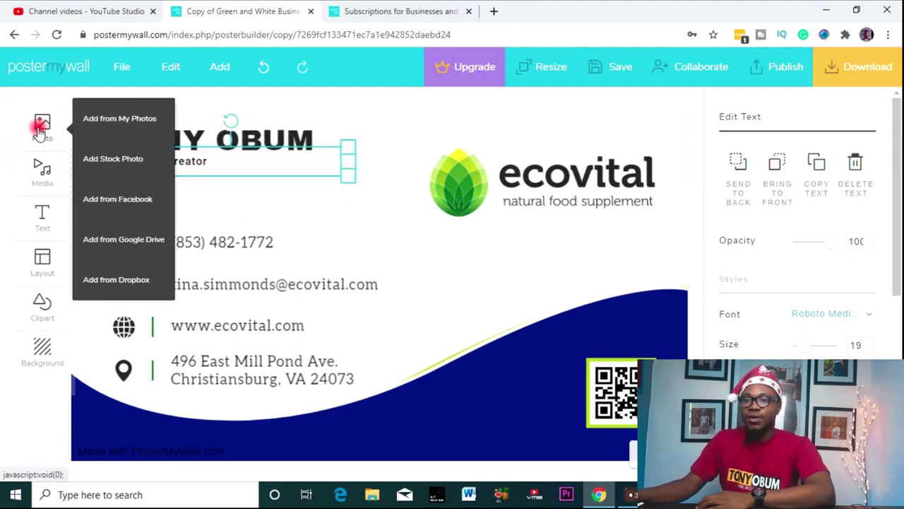
pyautogui.click(109, 124)
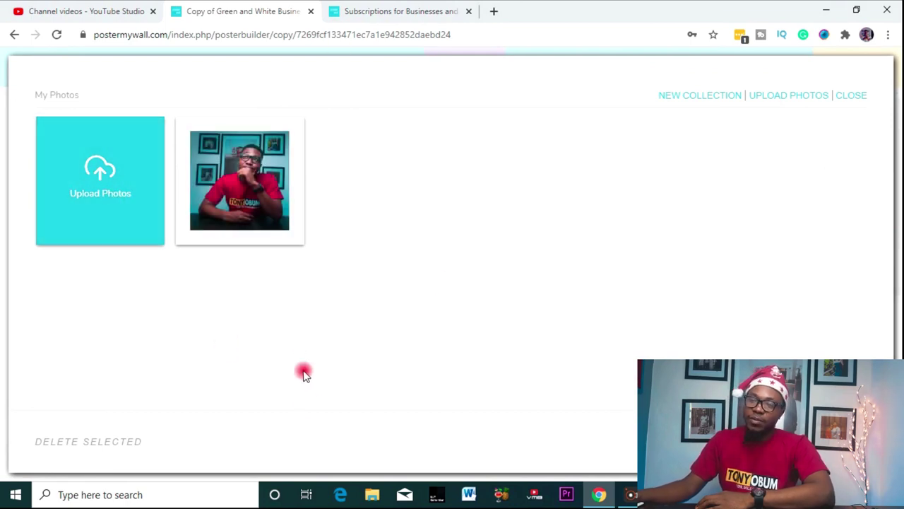
pyautogui.click(248, 189)
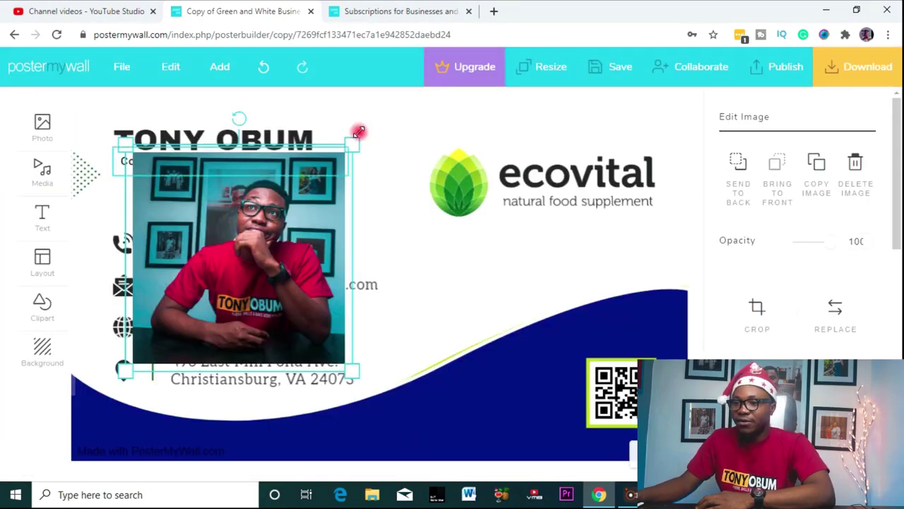
pyautogui.moveTo(353, 144); pyautogui.dragTo(257, 279)
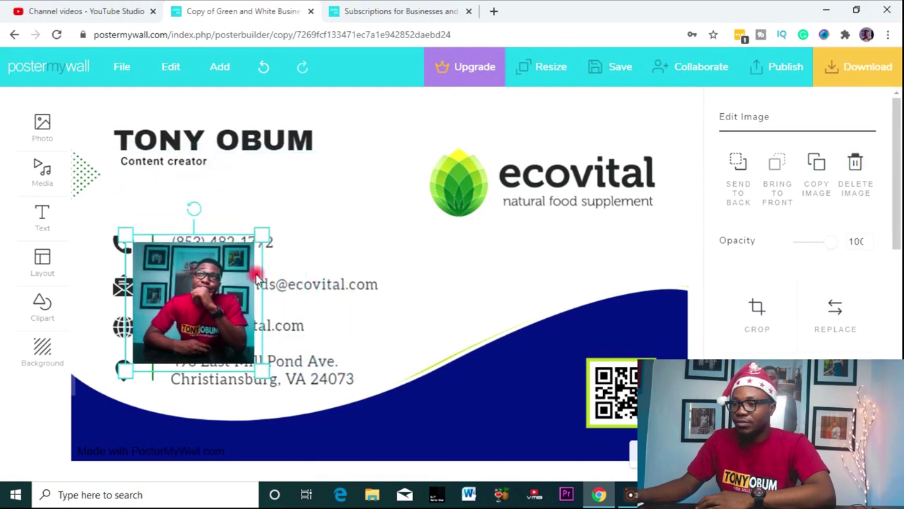
pyautogui.moveTo(221, 319); pyautogui.dragTo(223, 244)
# Step: Resize the portrait to a small square about 68 x 68 and position it under Content creator
pyautogui.moveTo(271, 162); pyautogui.dragTo(156, 200)
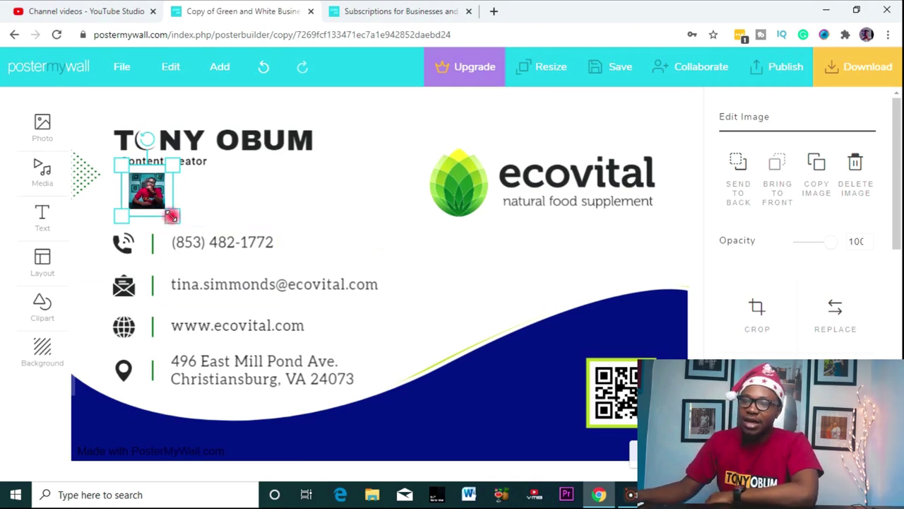
pyautogui.moveTo(171, 216)
pyautogui.mouseDown()
pyautogui.moveTo(192, 226)
pyautogui.moveTo(185, 211)
pyautogui.mouseUp()
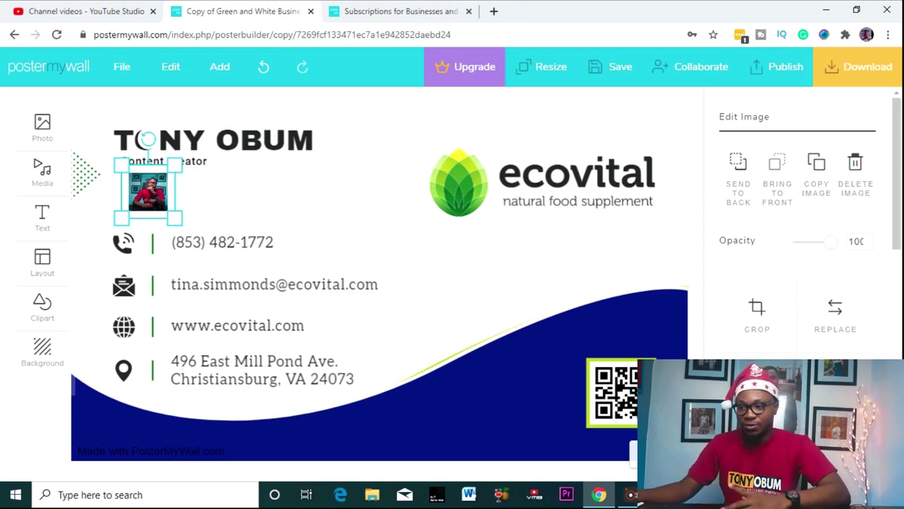
pyautogui.click(492, 267)
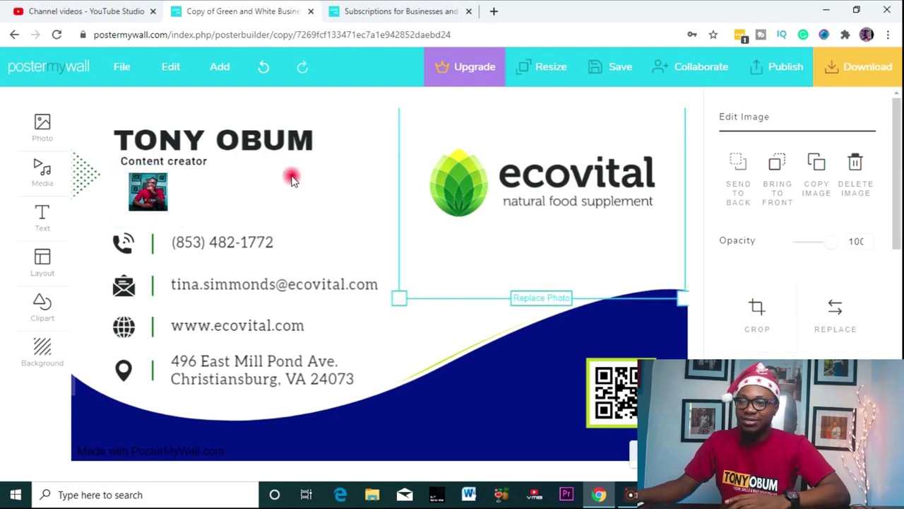
pyautogui.click(484, 385)
pyautogui.scroll(-3, 898, 327)
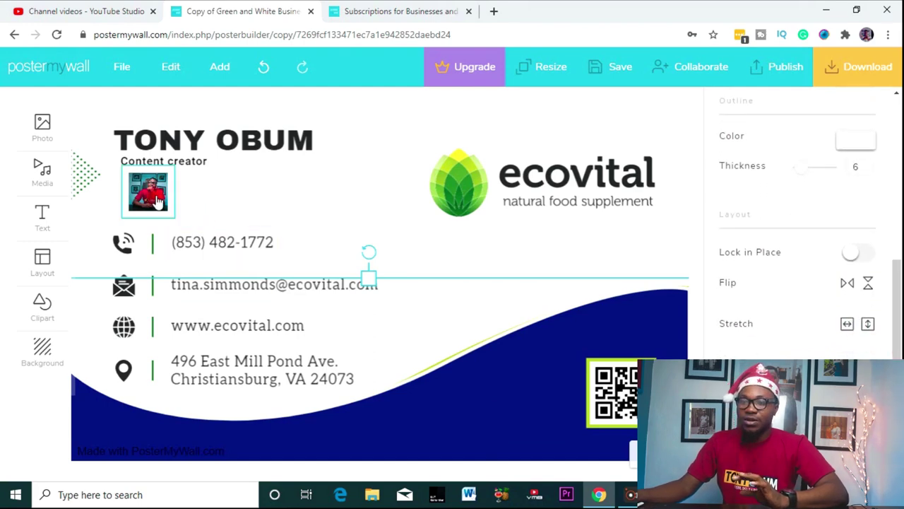
pyautogui.moveTo(157, 203); pyautogui.dragTo(153, 191)
pyautogui.click(301, 184)
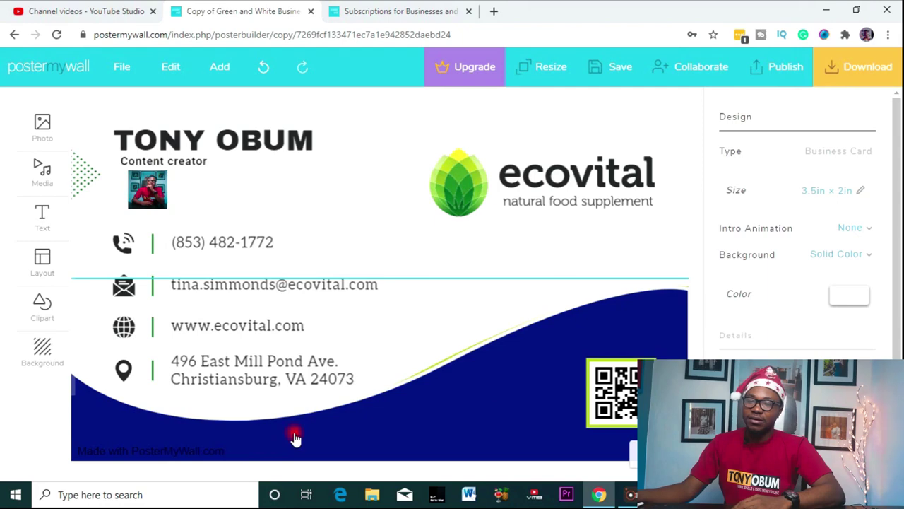
# Step: Move the portrait photo to the card's top left, shifting the name and title down
pyautogui.moveTo(219, 141); pyautogui.dragTo(220, 241)
pyautogui.moveTo(199, 172); pyautogui.dragTo(166, 166)
pyautogui.moveTo(195, 128); pyautogui.dragTo(217, 135)
pyautogui.moveTo(169, 157); pyautogui.dragTo(151, 167)
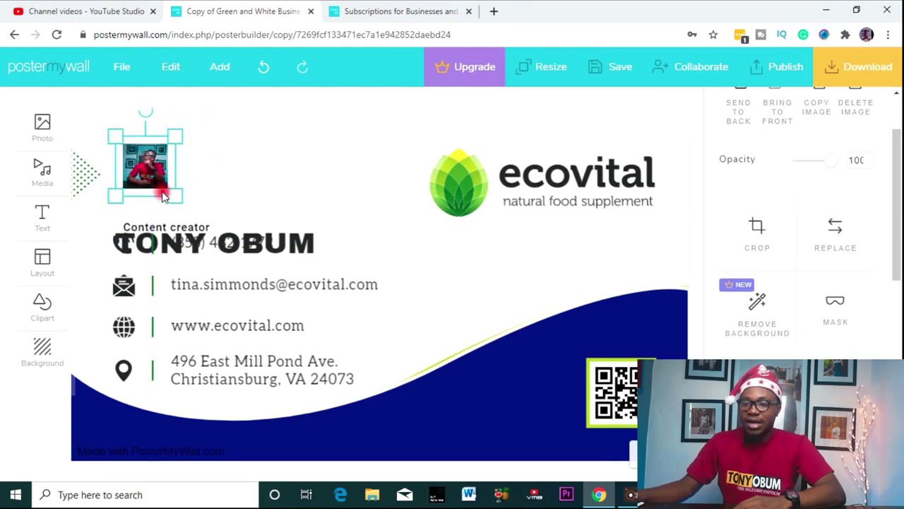
pyautogui.click(185, 235)
pyautogui.moveTo(185, 235); pyautogui.dragTo(287, 204)
pyautogui.moveTo(212, 250); pyautogui.dragTo(206, 206)
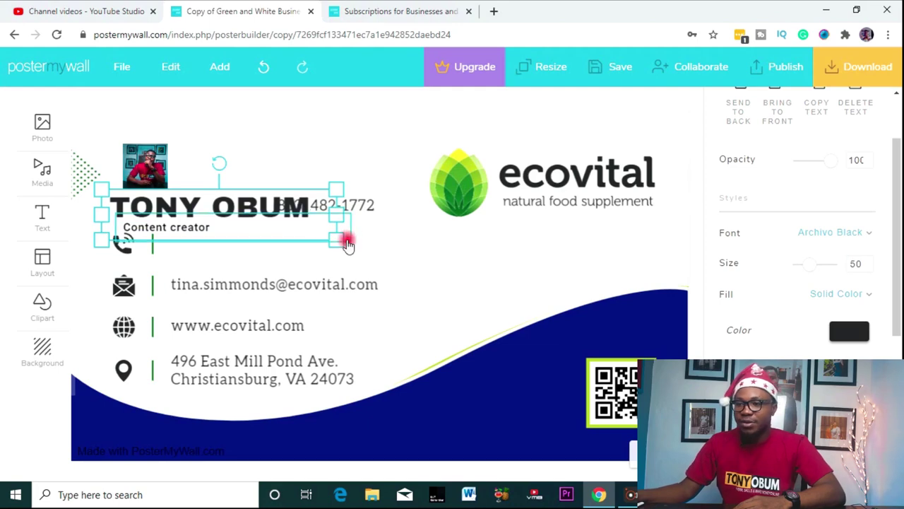
pyautogui.moveTo(337, 236); pyautogui.dragTo(267, 154)
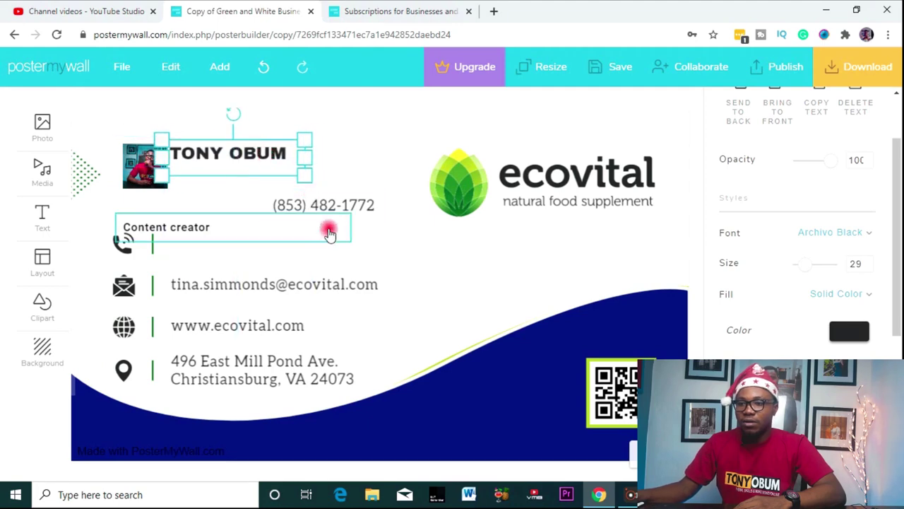
pyautogui.moveTo(331, 214); pyautogui.dragTo(260, 168)
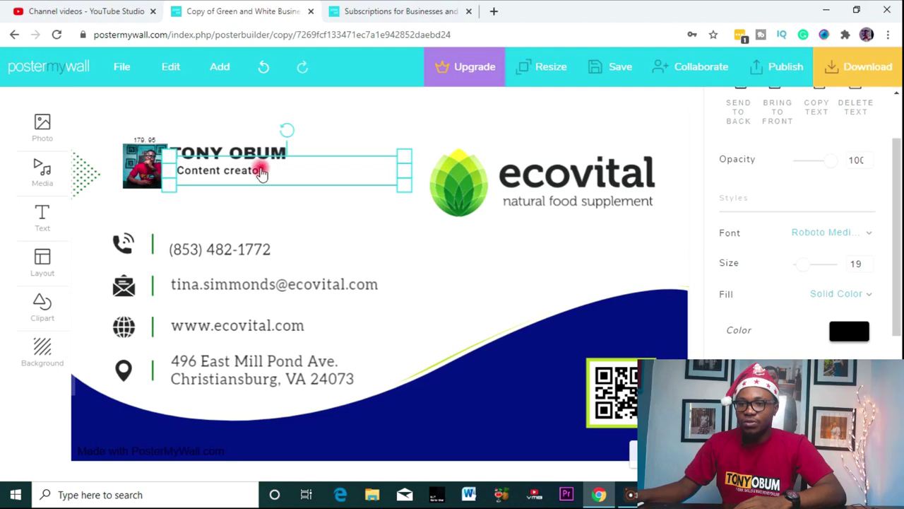
pyautogui.click(539, 337)
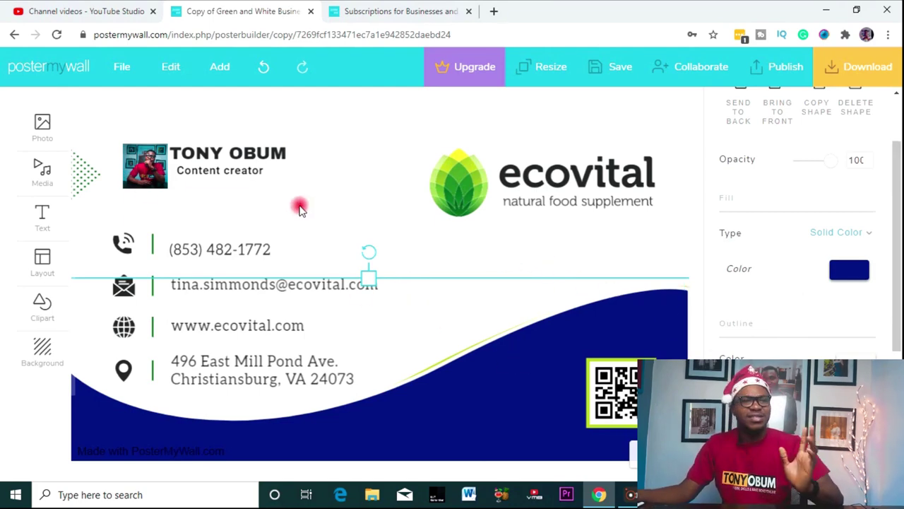
# Step: Save the card from the top bar and close the 'Your Design Has Been Saved' dialog
pyautogui.moveTo(894, 159); pyautogui.dragTo(897, 188)
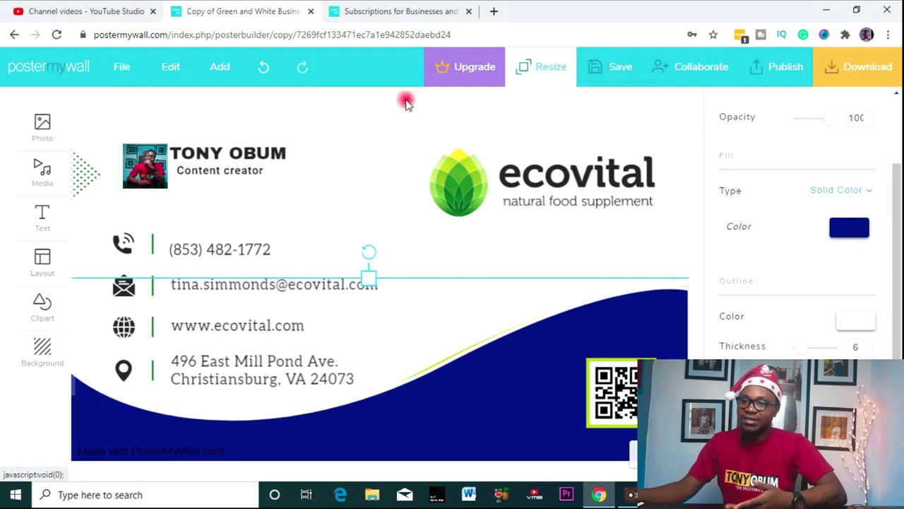
pyautogui.click(404, 128)
pyautogui.click(344, 134)
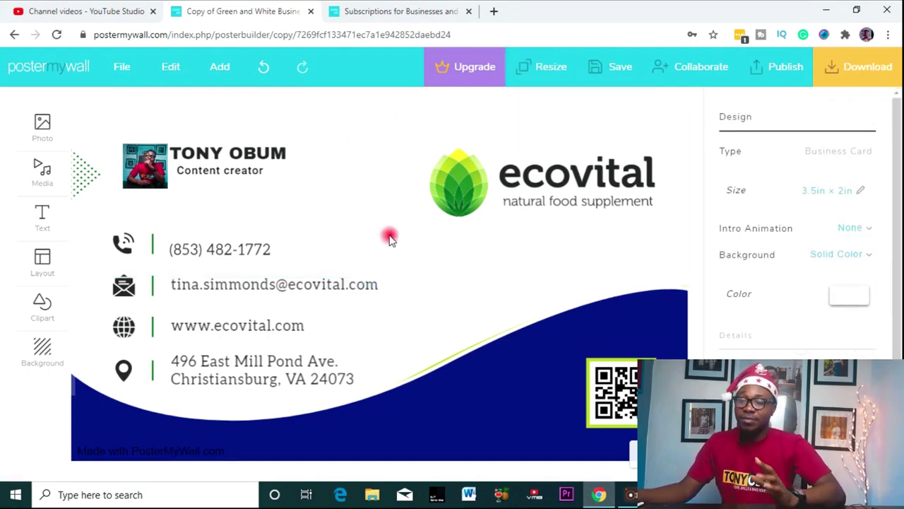
pyautogui.click(598, 67)
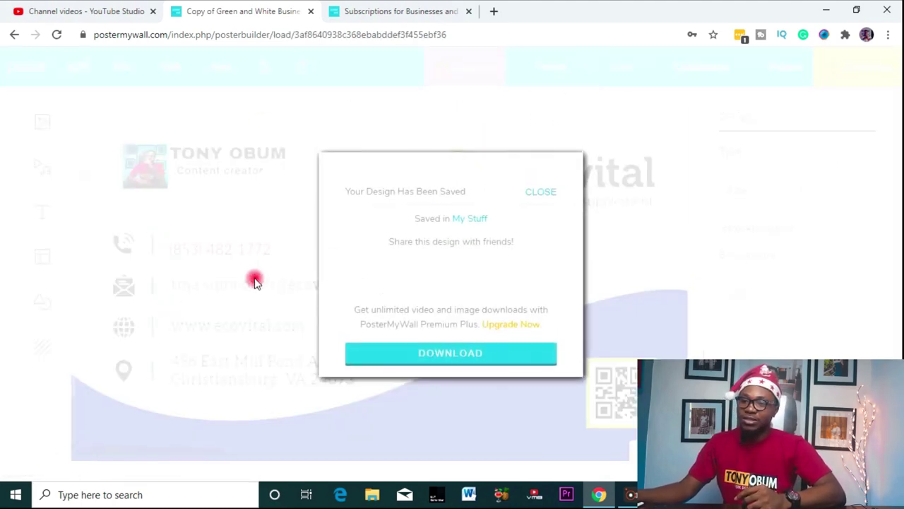
pyautogui.click(541, 194)
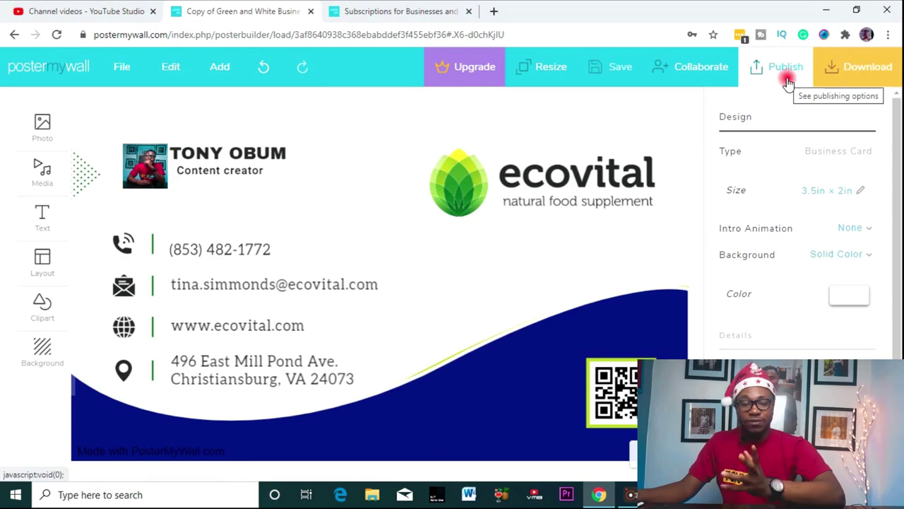
pyautogui.click(787, 83)
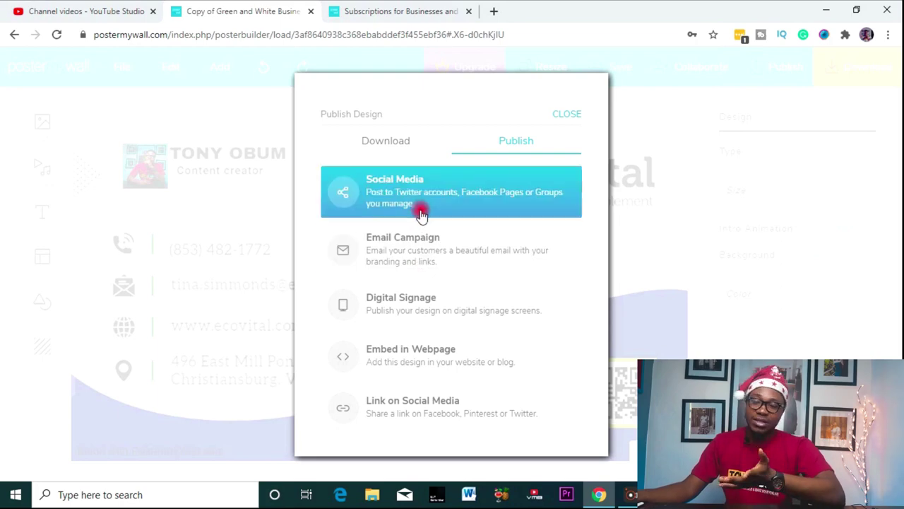
pyautogui.click(567, 114)
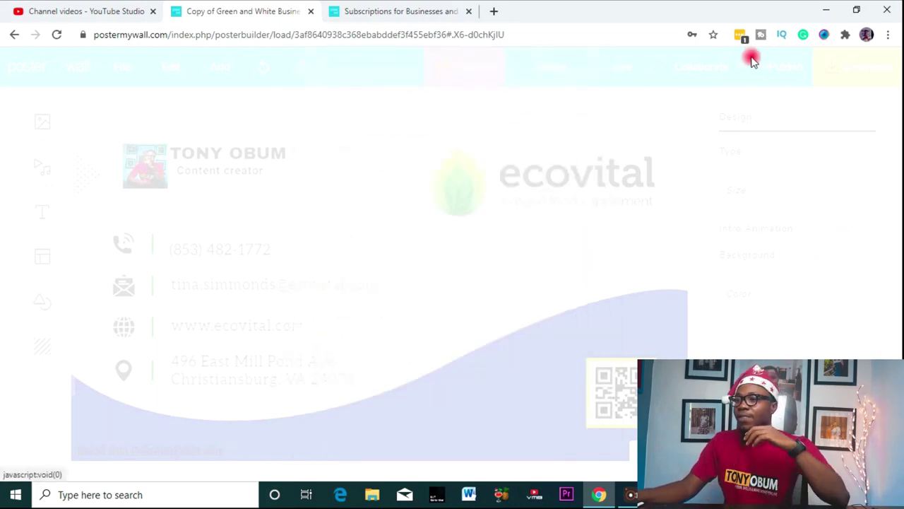
# Step: Download the card as a free Basic Image (JPG) after glancing at the subscription pricing tab
pyautogui.click(867, 78)
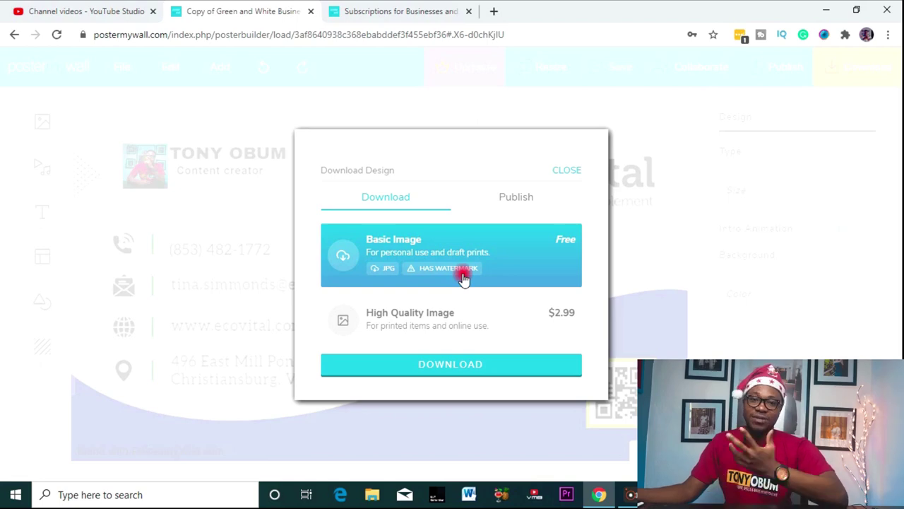
pyautogui.click(350, 14)
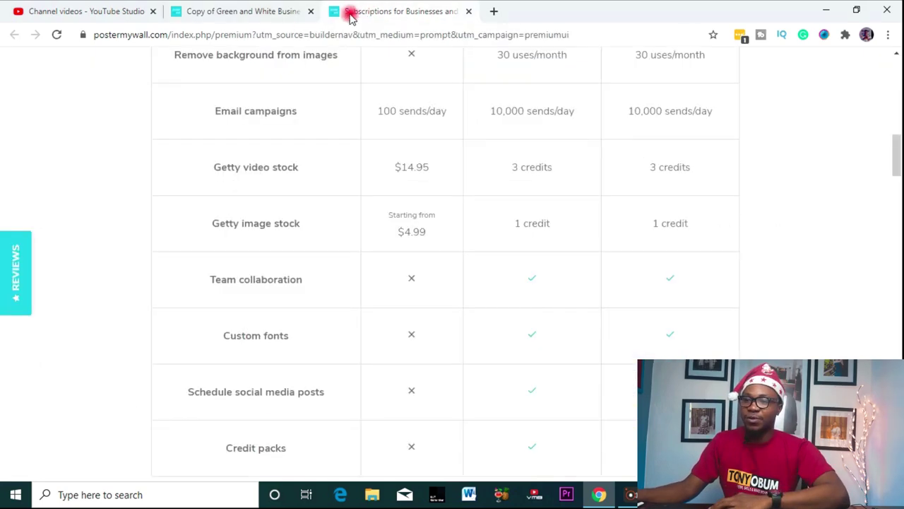
pyautogui.scroll(6, 464, 132)
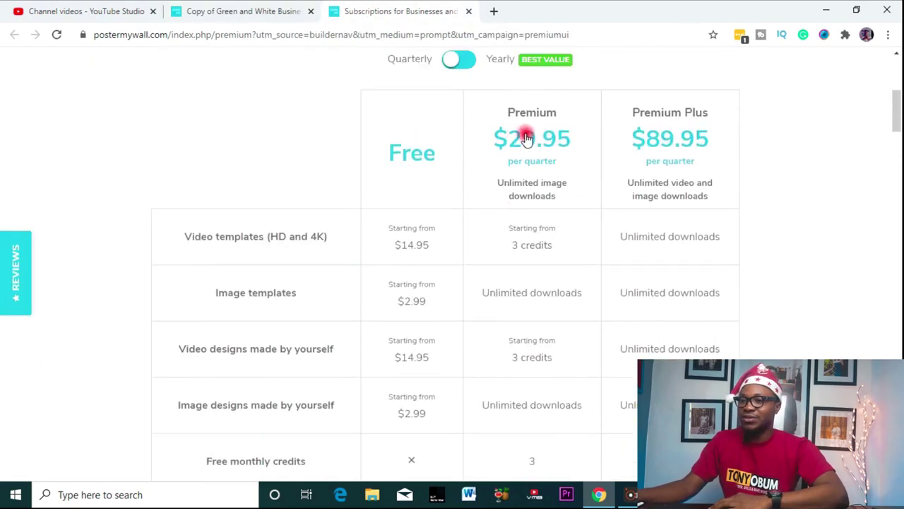
pyautogui.scroll(2, 526, 142)
pyautogui.click(282, 11)
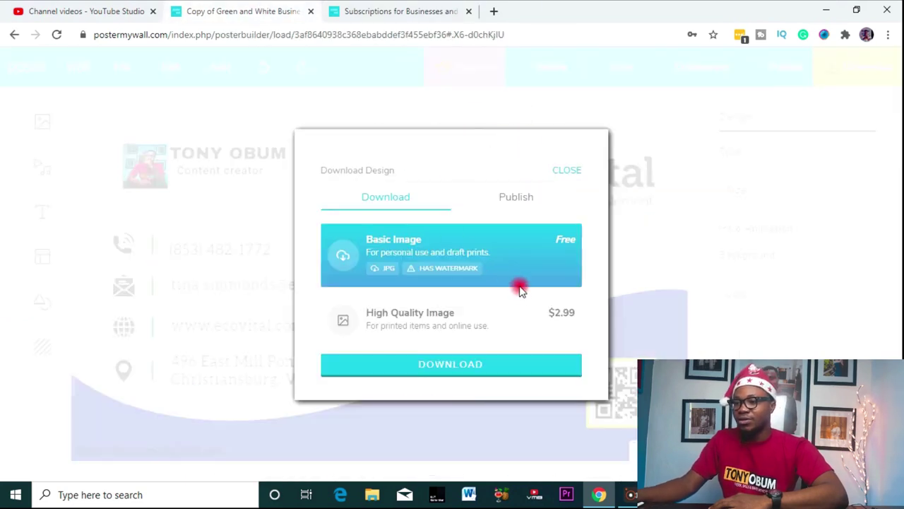
pyautogui.click(466, 362)
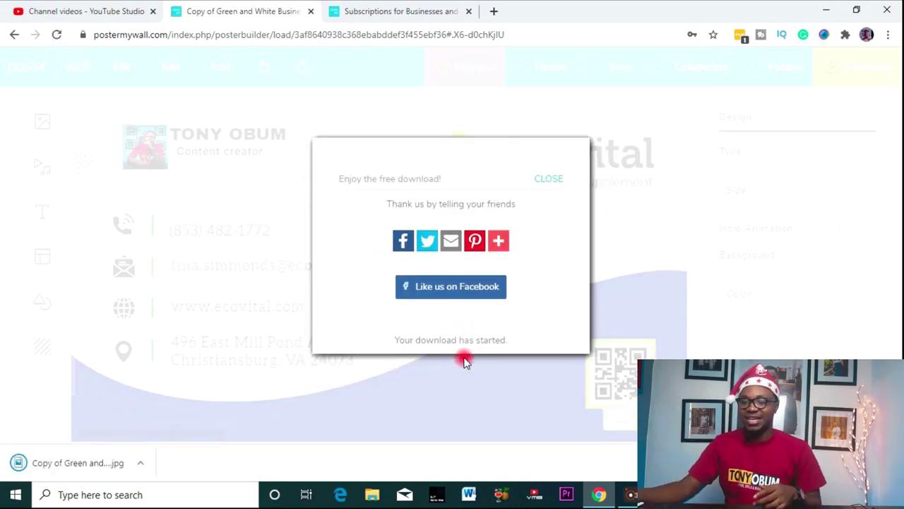
# Step: Show the downloaded card JPG in its Downloads folder and preview it in the image viewer
pyautogui.click(141, 464)
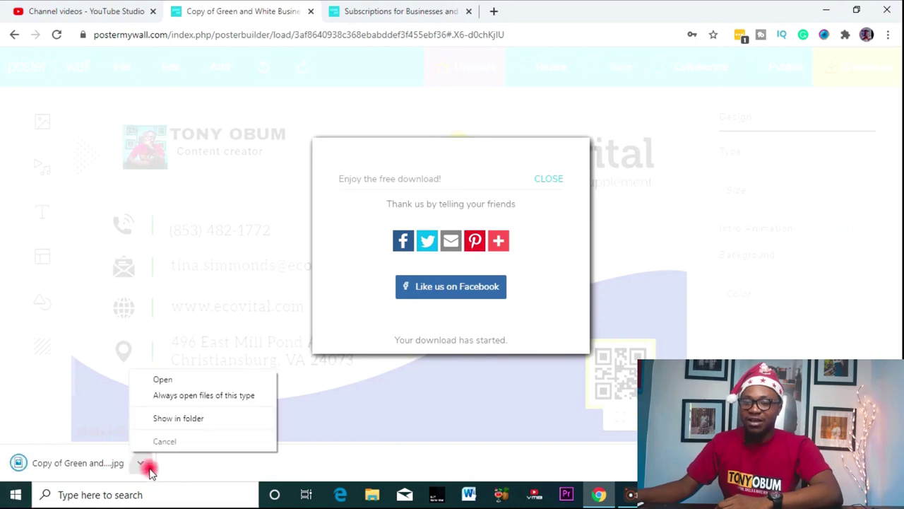
pyautogui.click(174, 422)
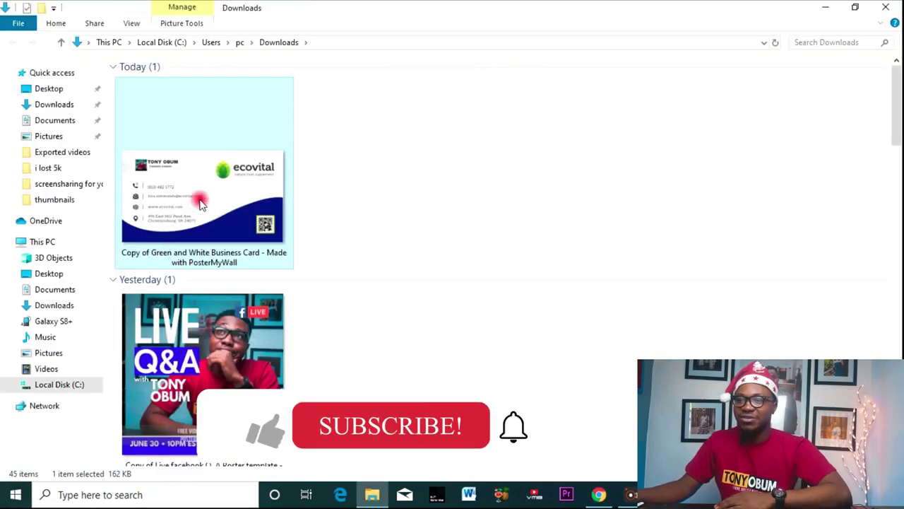
pyautogui.doubleClick(202, 203)
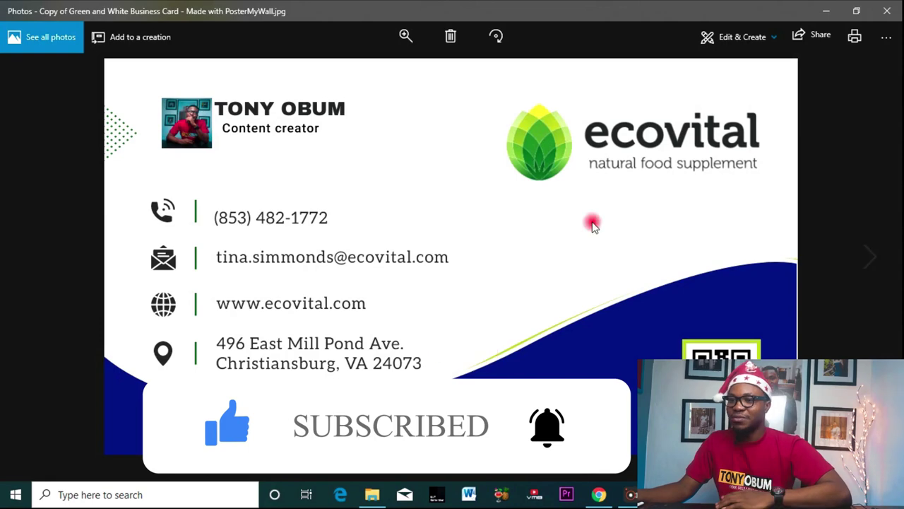
pyautogui.click(888, 11)
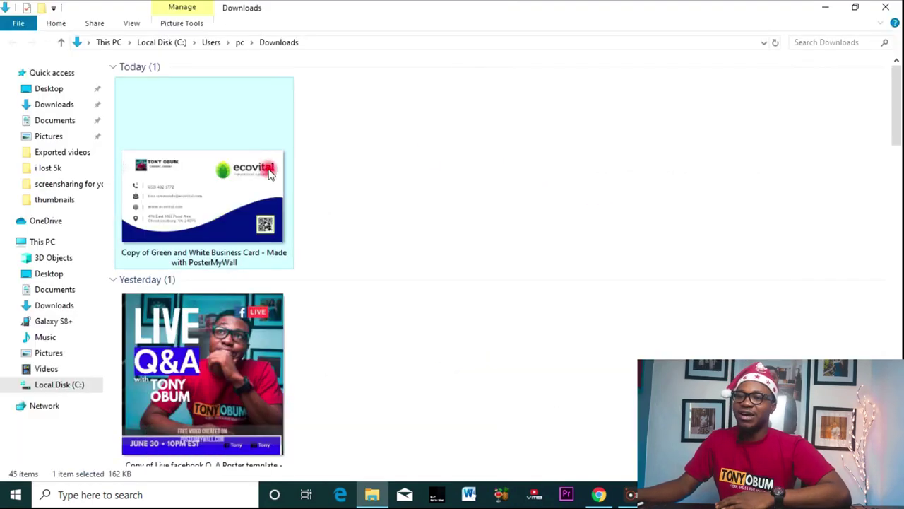
# Step: Open and replay the Live Q&A poster video from Downloads, then close the player
pyautogui.click(188, 400)
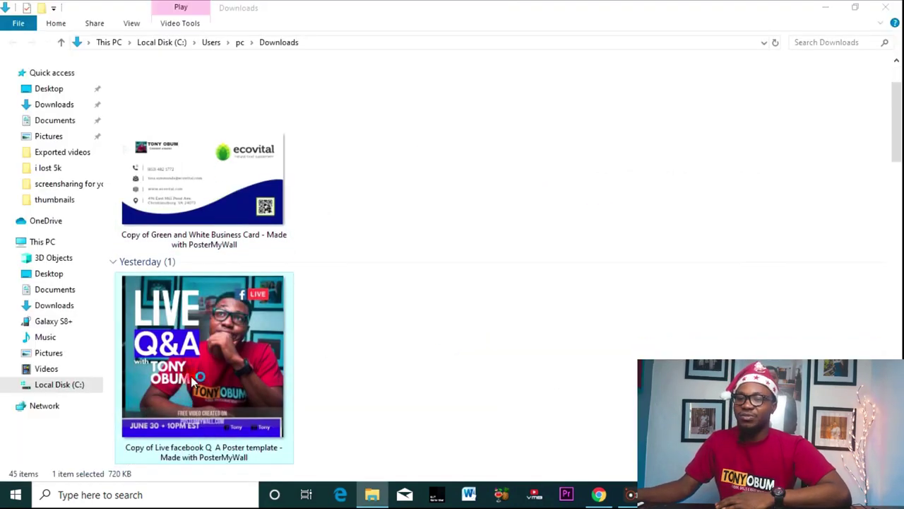
pyautogui.doubleClick(192, 381)
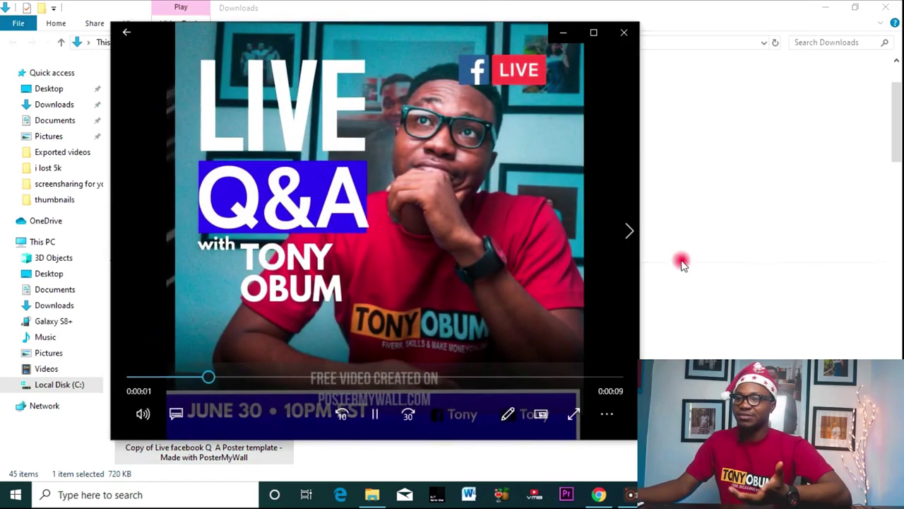
pyautogui.click(140, 379)
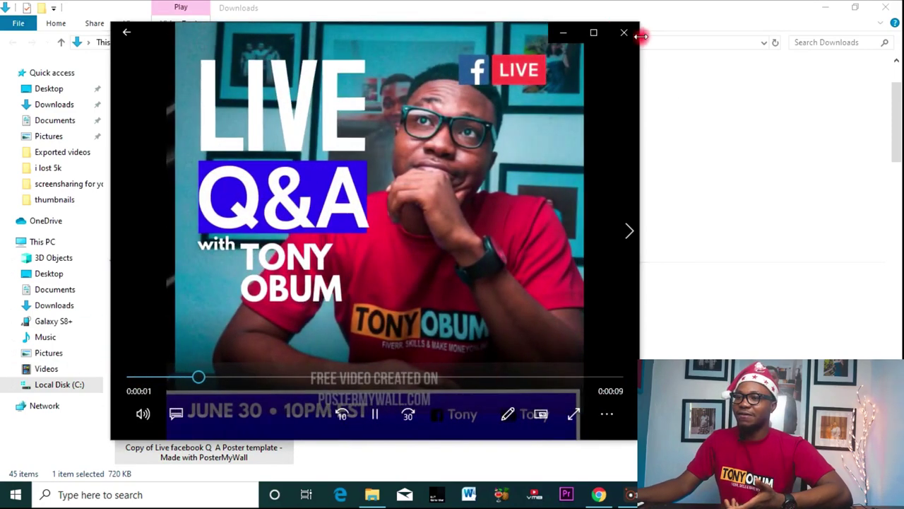
pyautogui.click(625, 32)
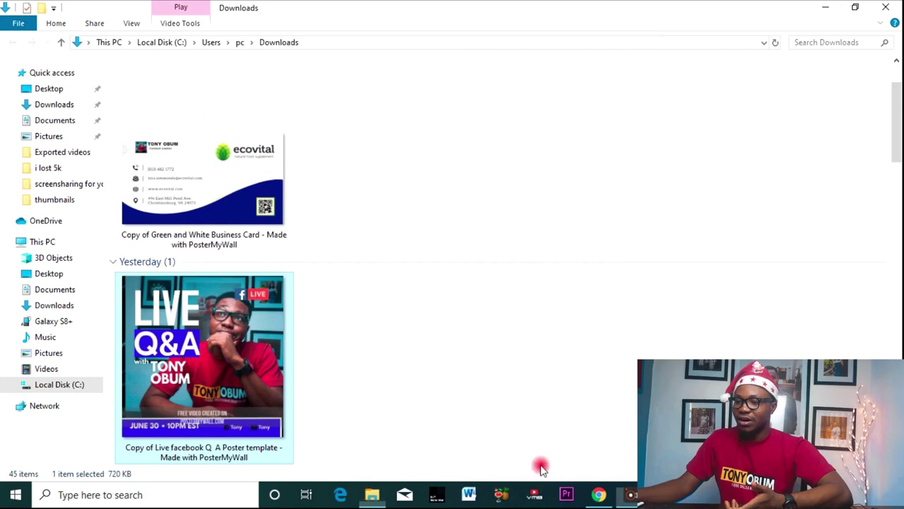
# Step: Return to Chrome and bring up the PosterMyWall Premium Subscription plans page
pyautogui.click(598, 494)
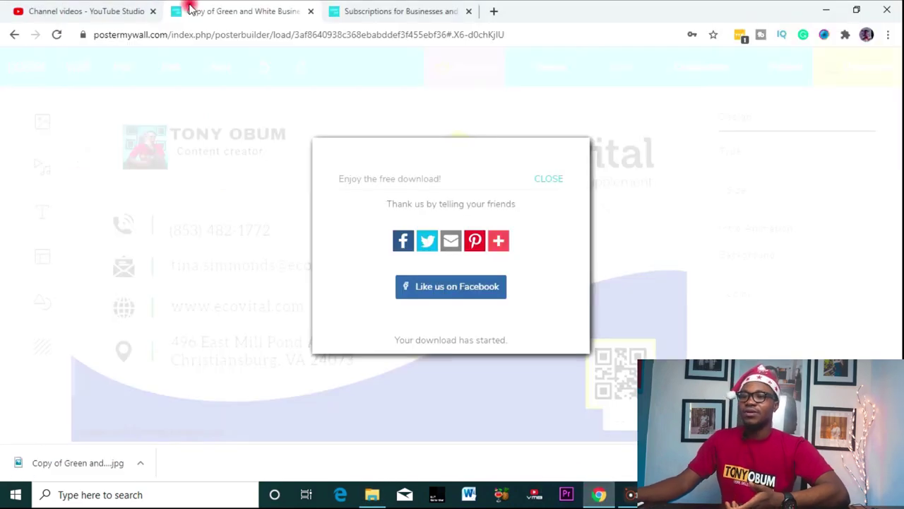
pyautogui.click(428, 8)
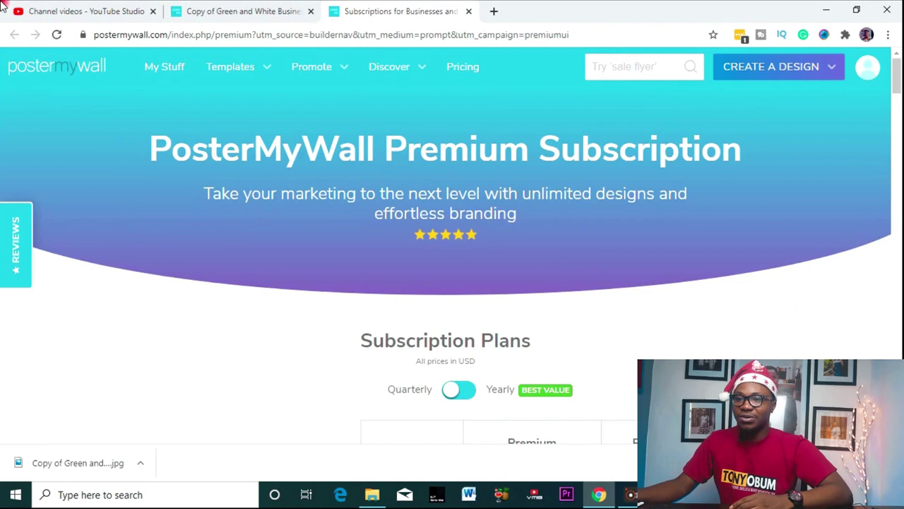
pyautogui.moveTo(240, 71)
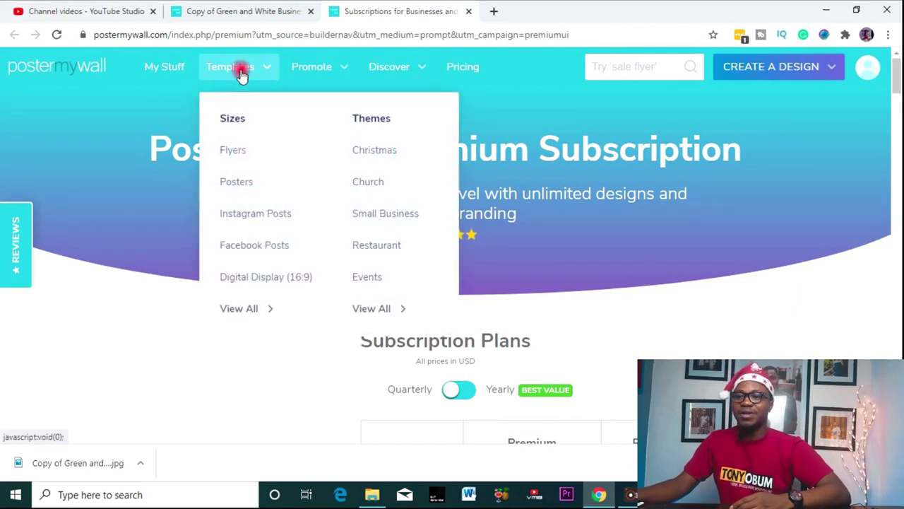